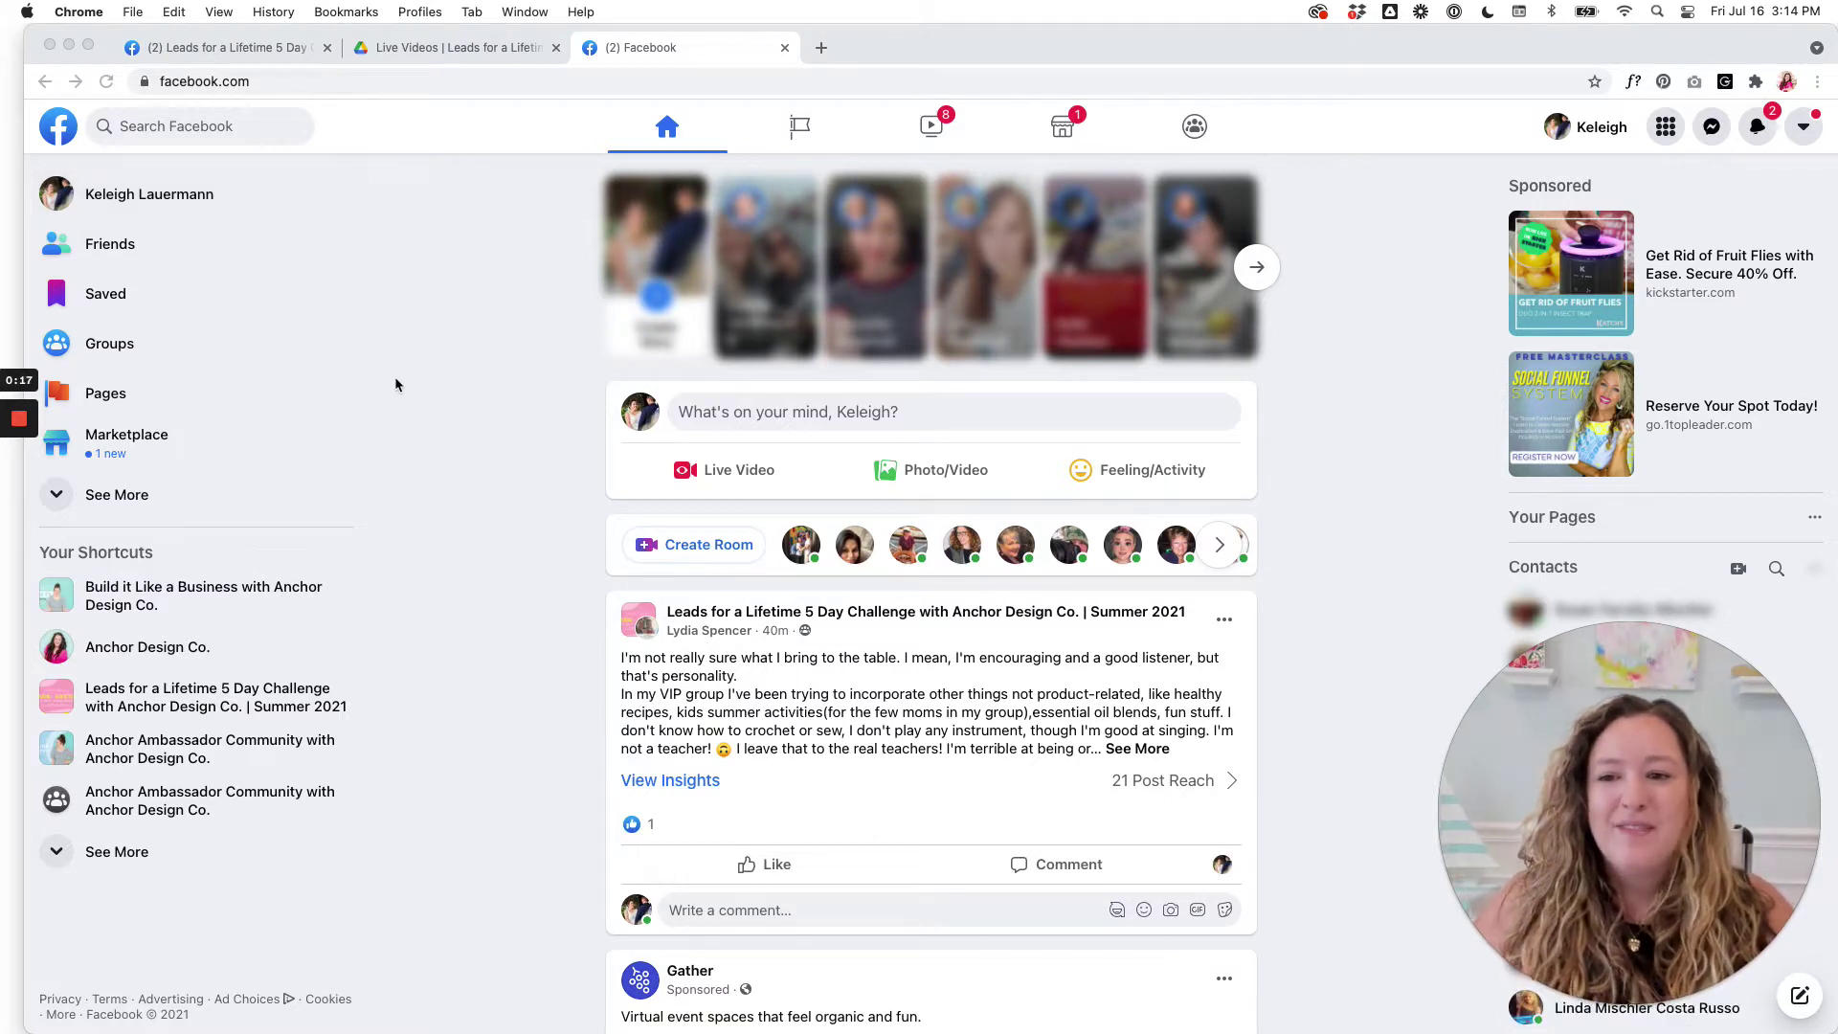
# Open the Pages section listing the account's 4 managed pages.
pyautogui.click(105, 395)
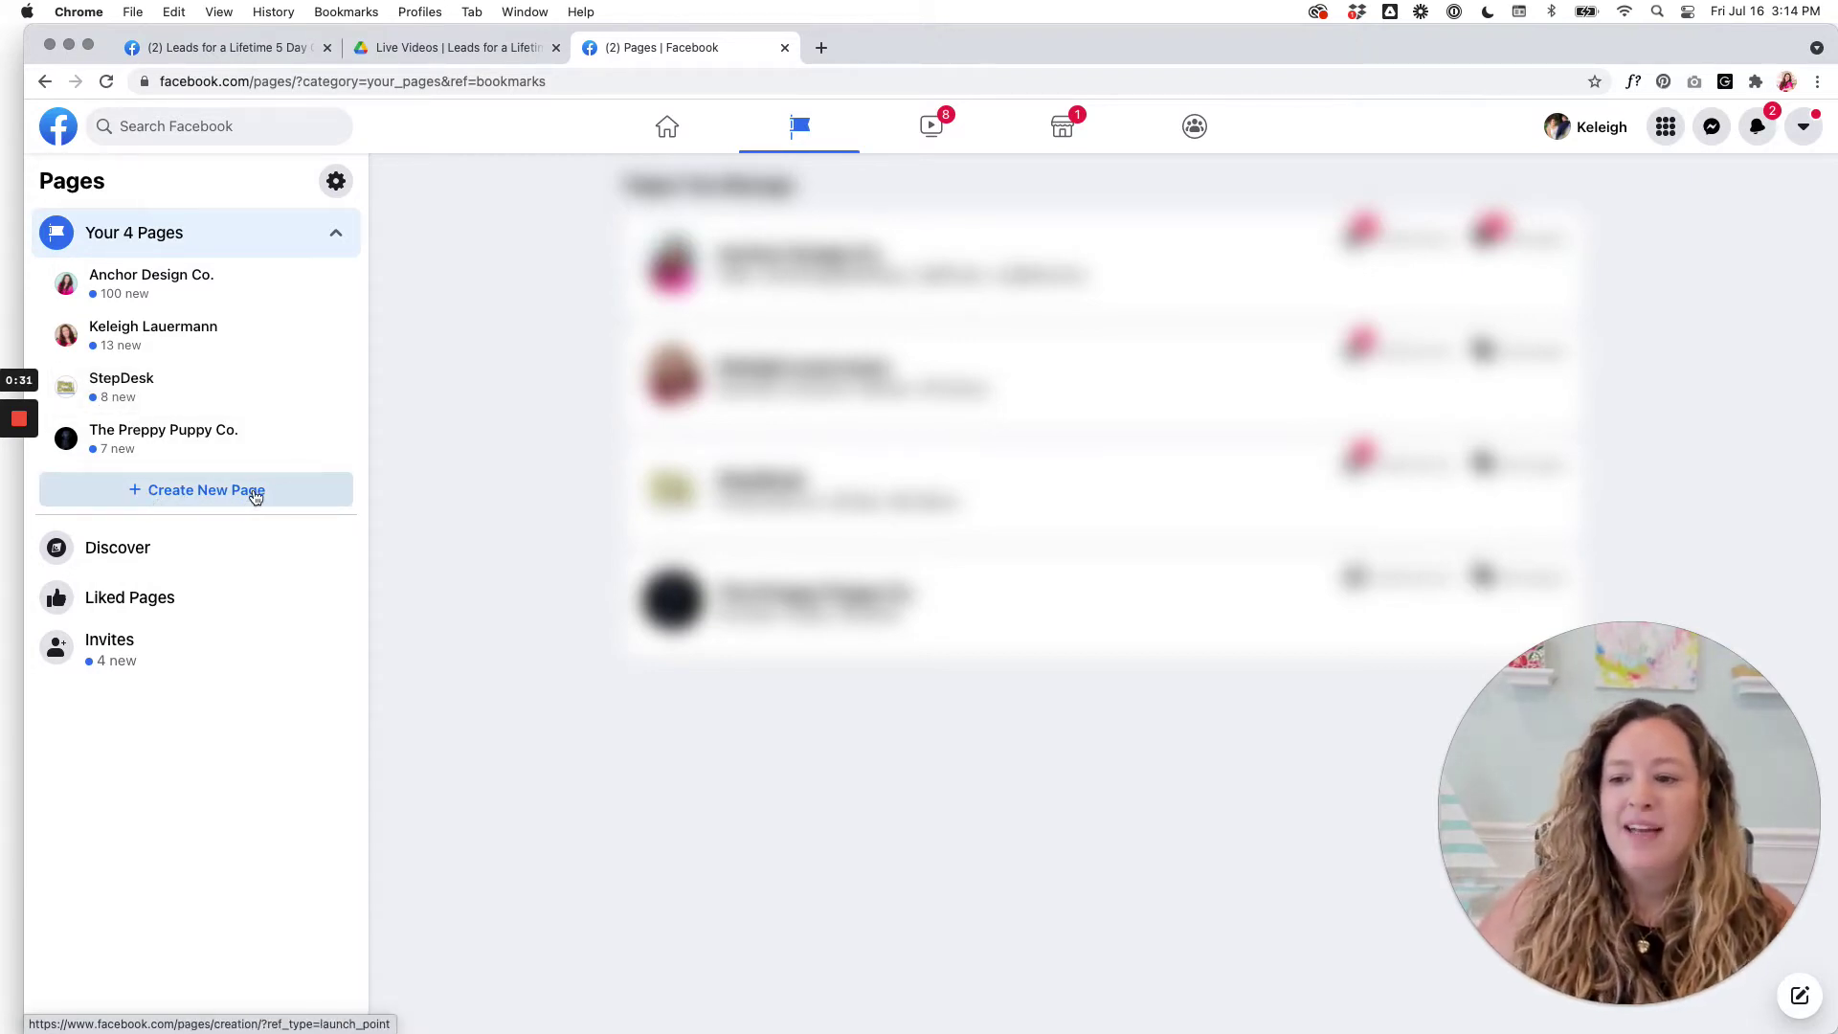
# Create a new page and paste in the name 'THIS IS A TEST PAGE TITLE'.
pyautogui.click(255, 495)
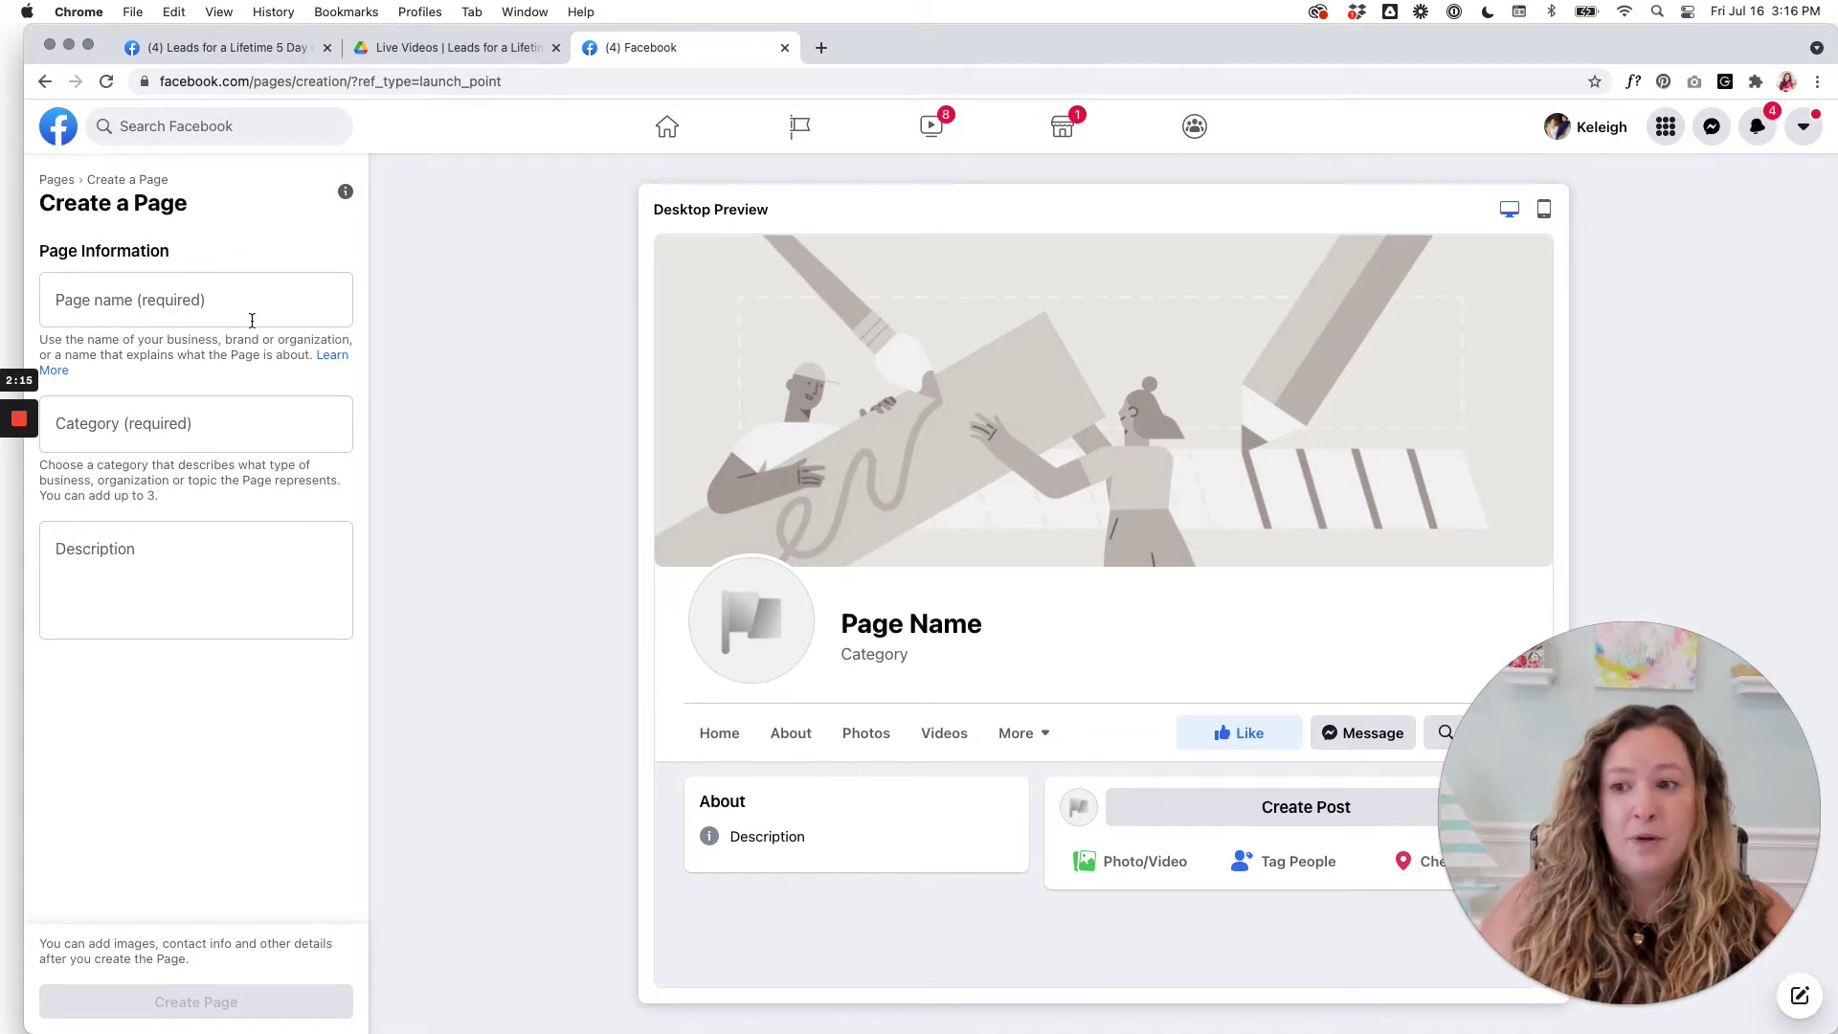
pyautogui.click(176, 286)
pyautogui.write('THIS IS A TEST PAGE TITLE')
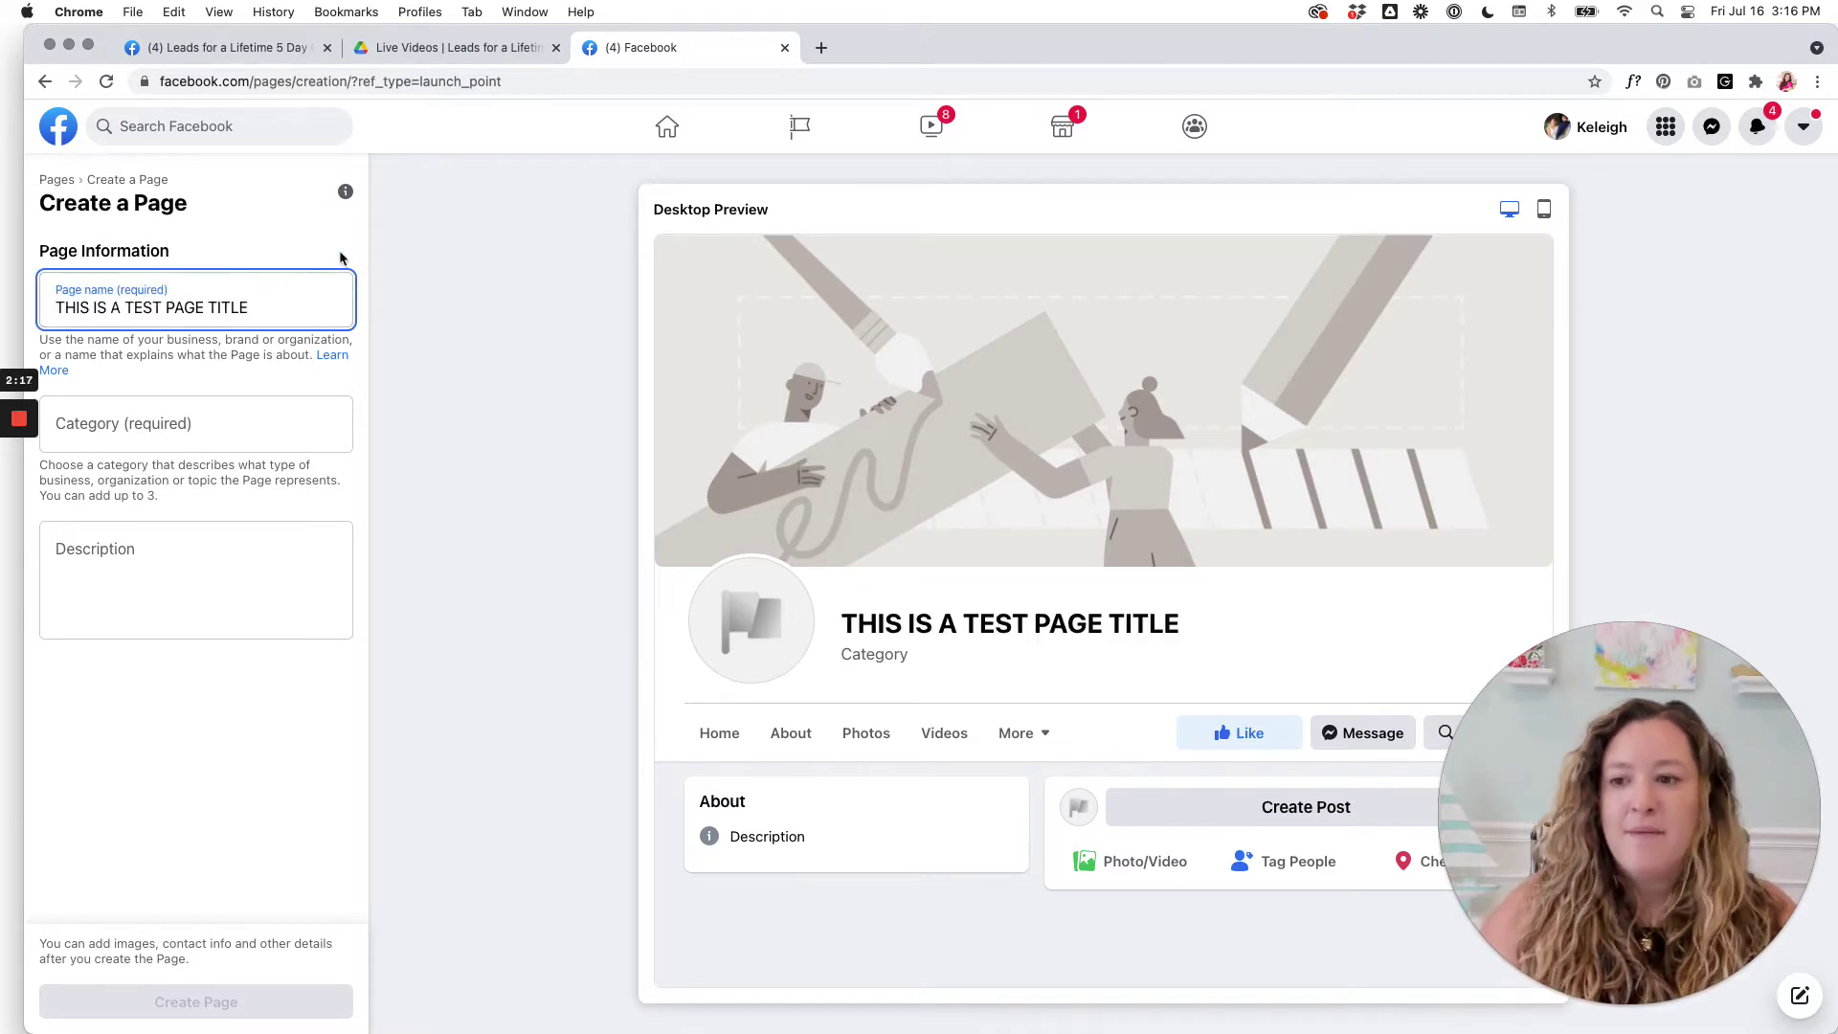
pyautogui.click(336, 252)
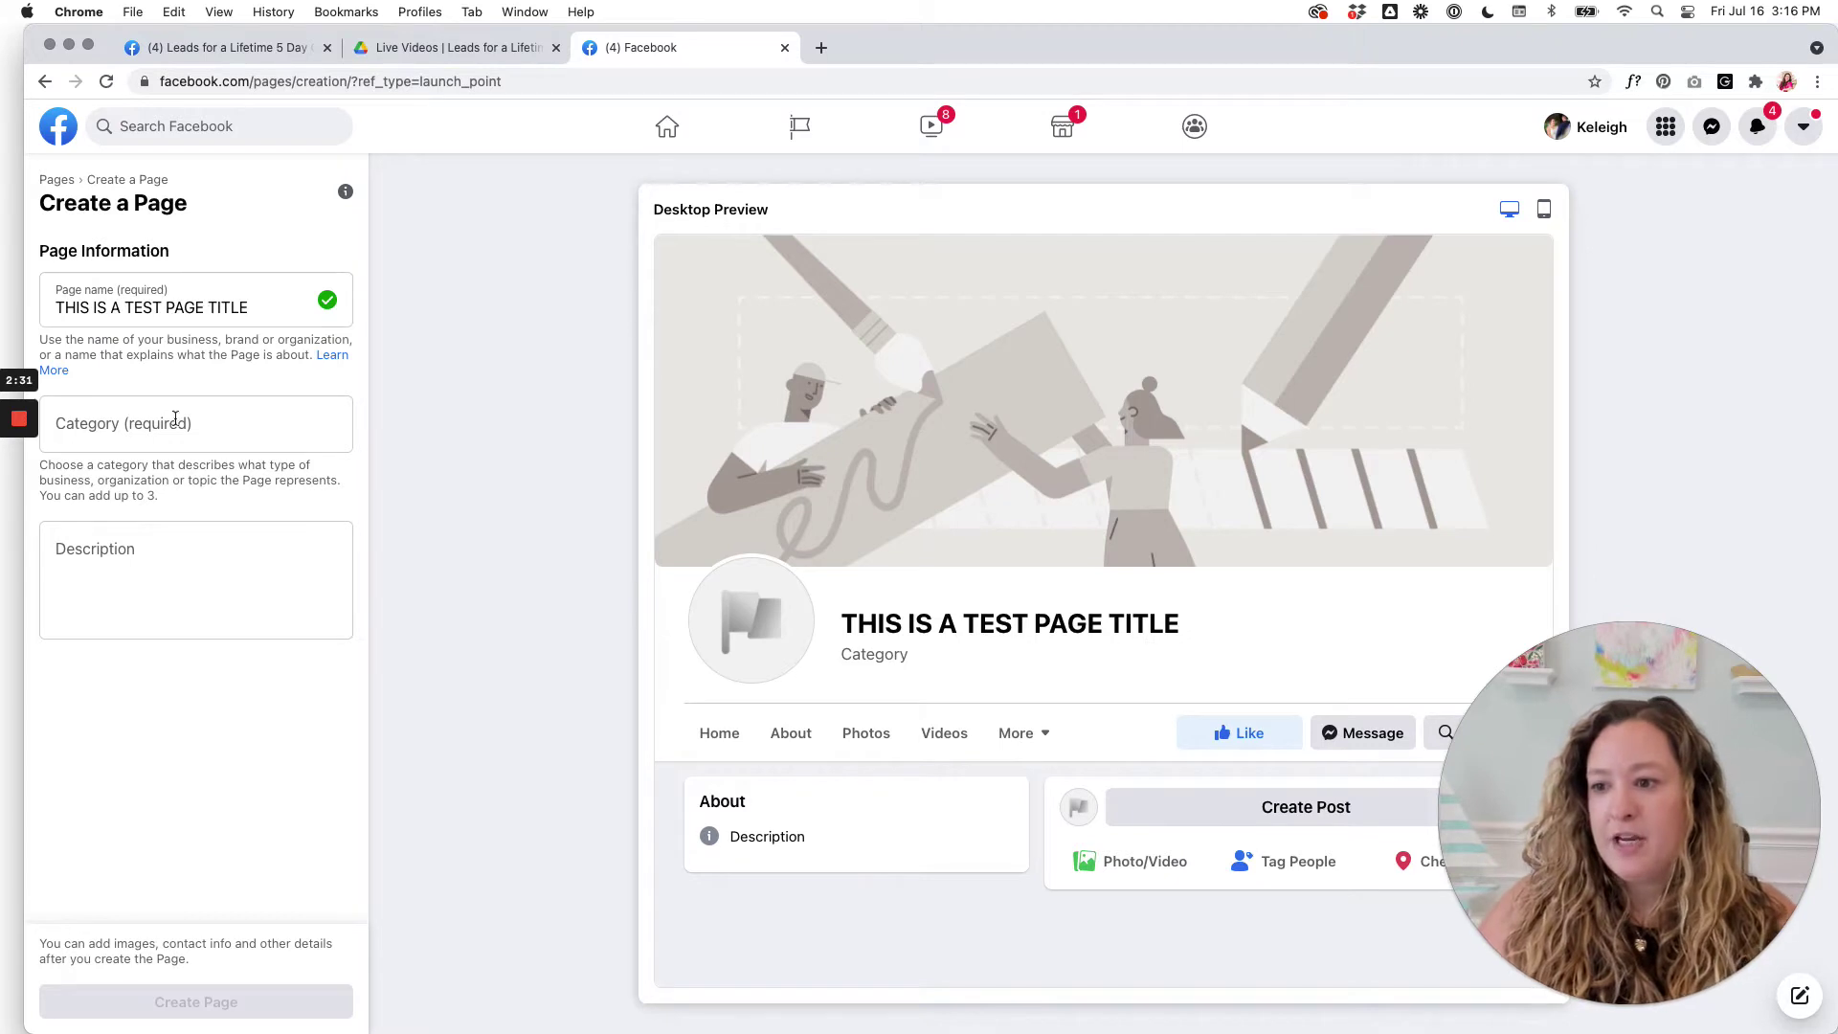
# Search categories for 'BEAUTY' and pick Beauty Store as the page category.
pyautogui.click(128, 426)
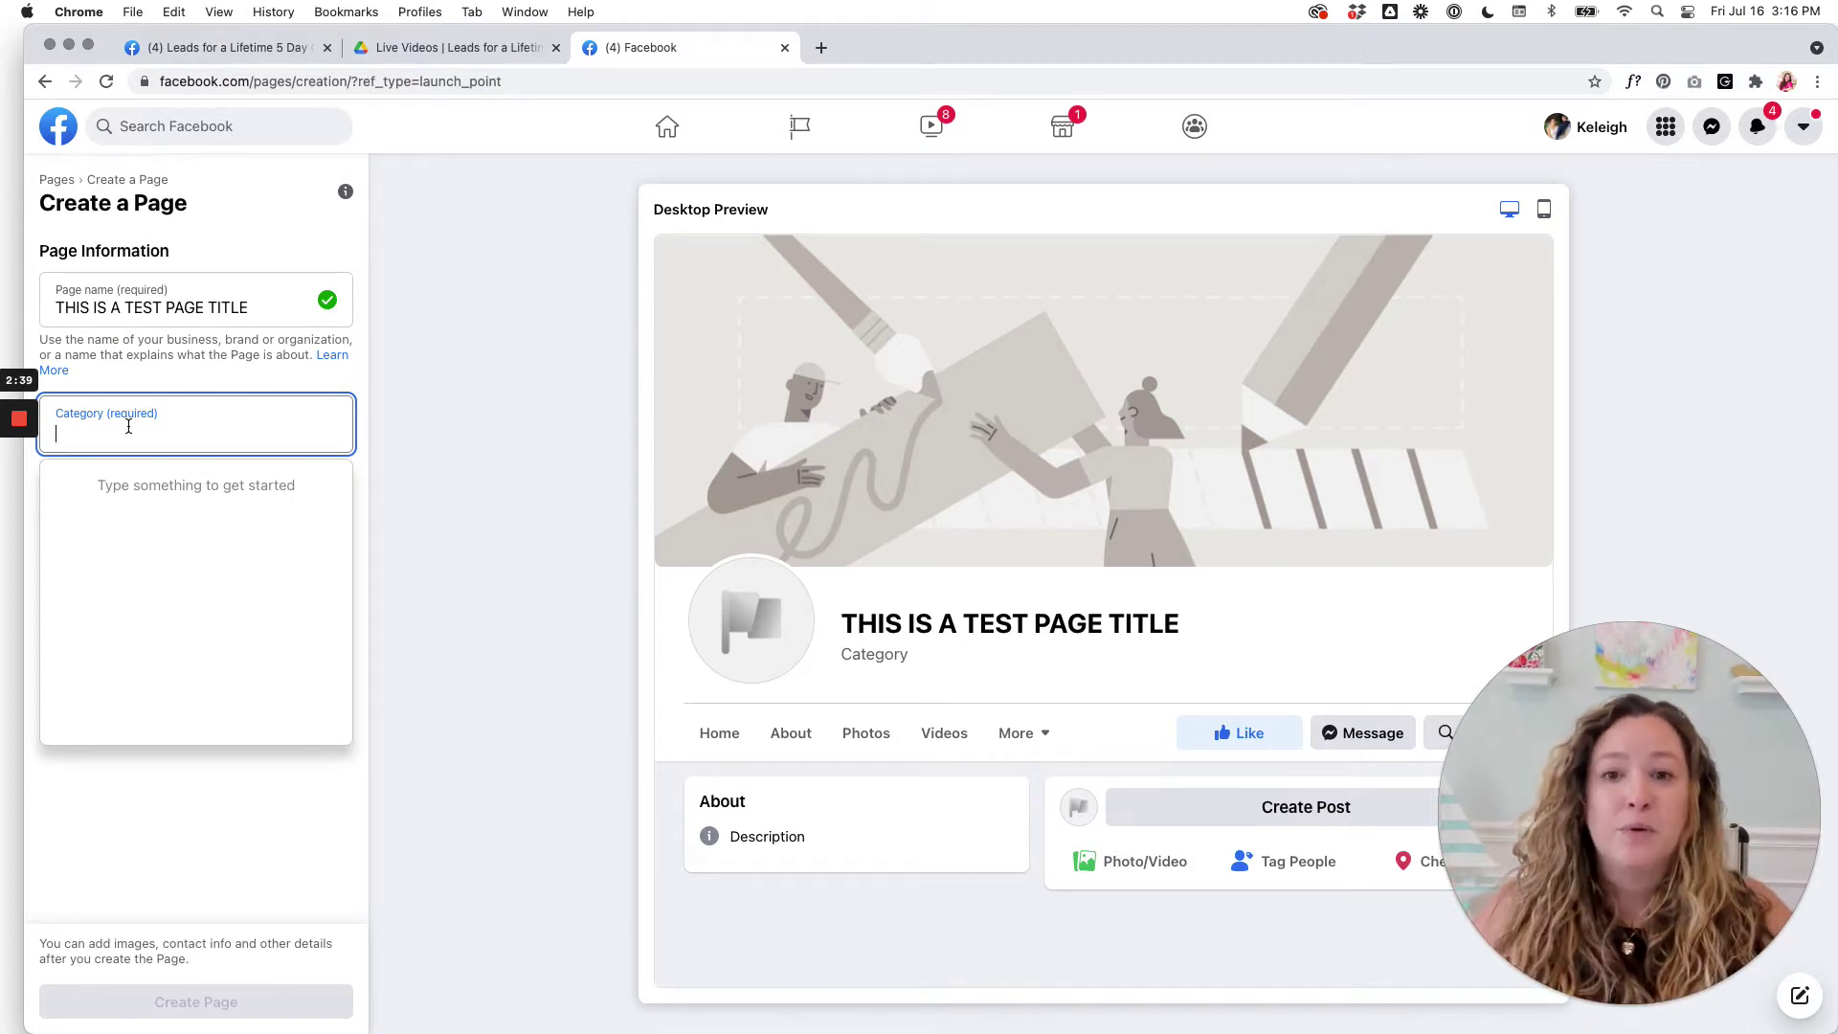
pyautogui.write('BEAUTY')
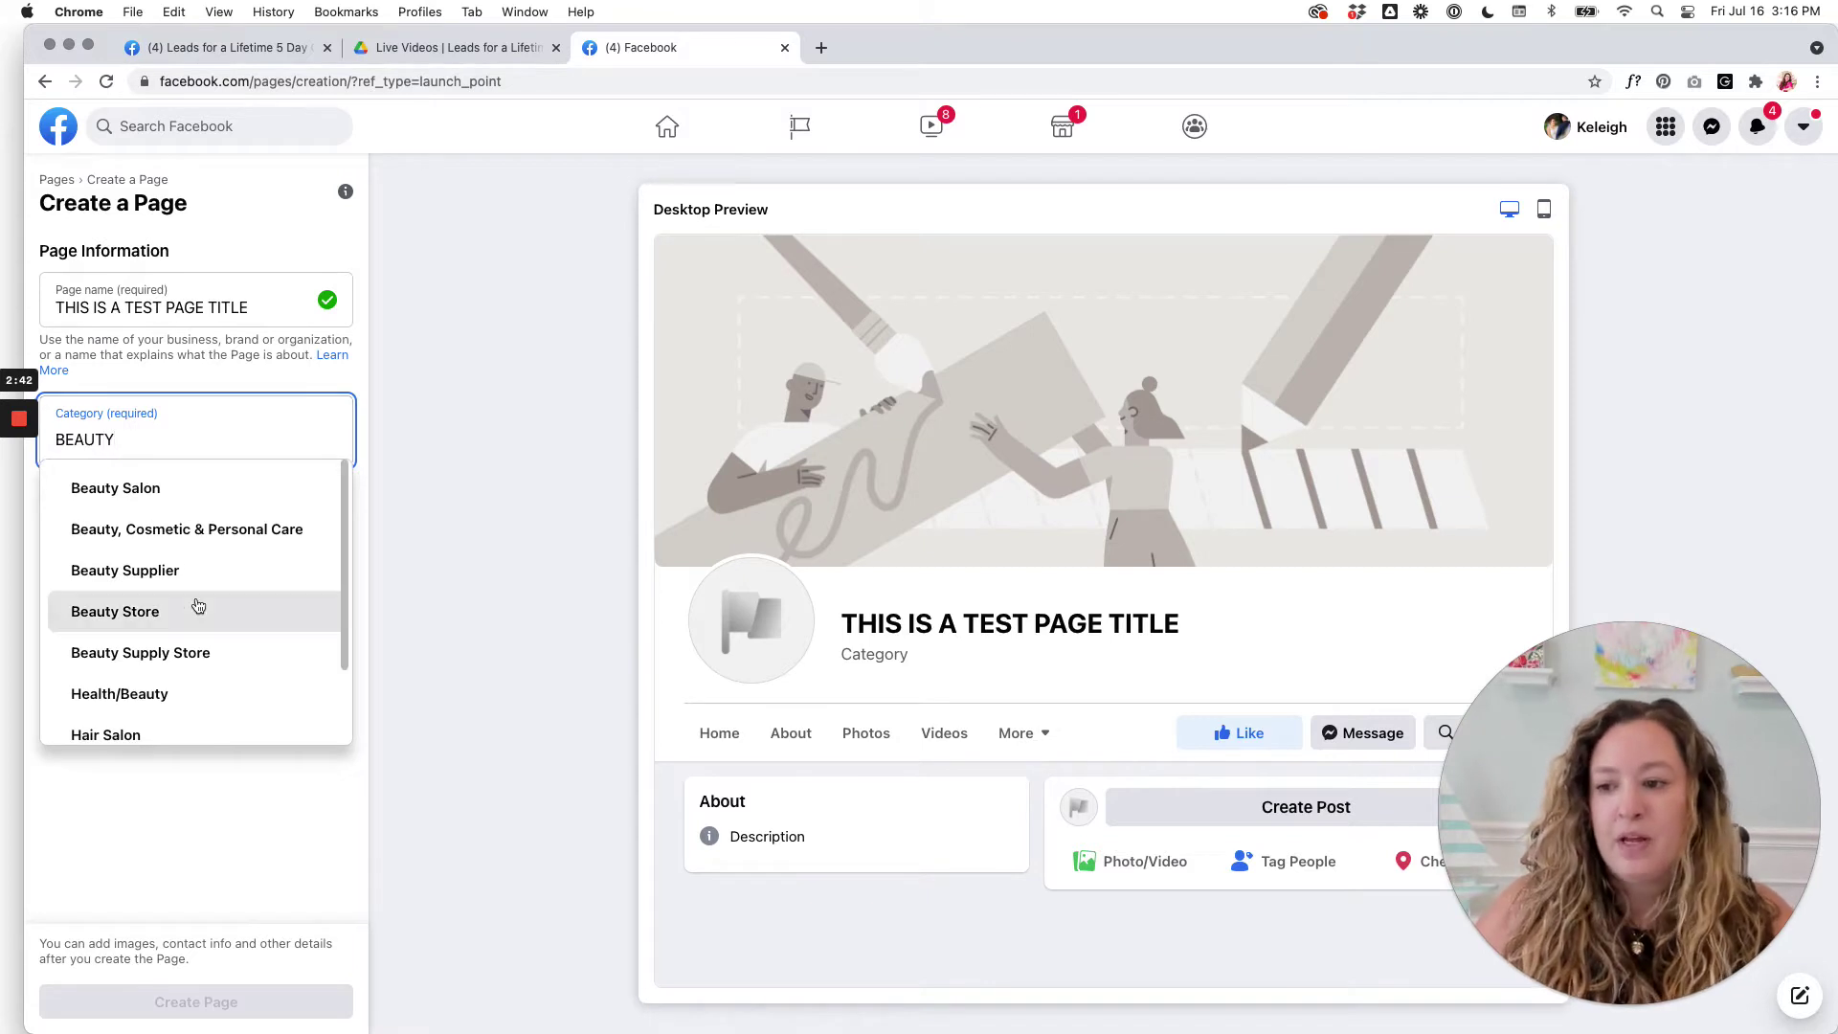
pyautogui.scroll(-2, 198, 605)
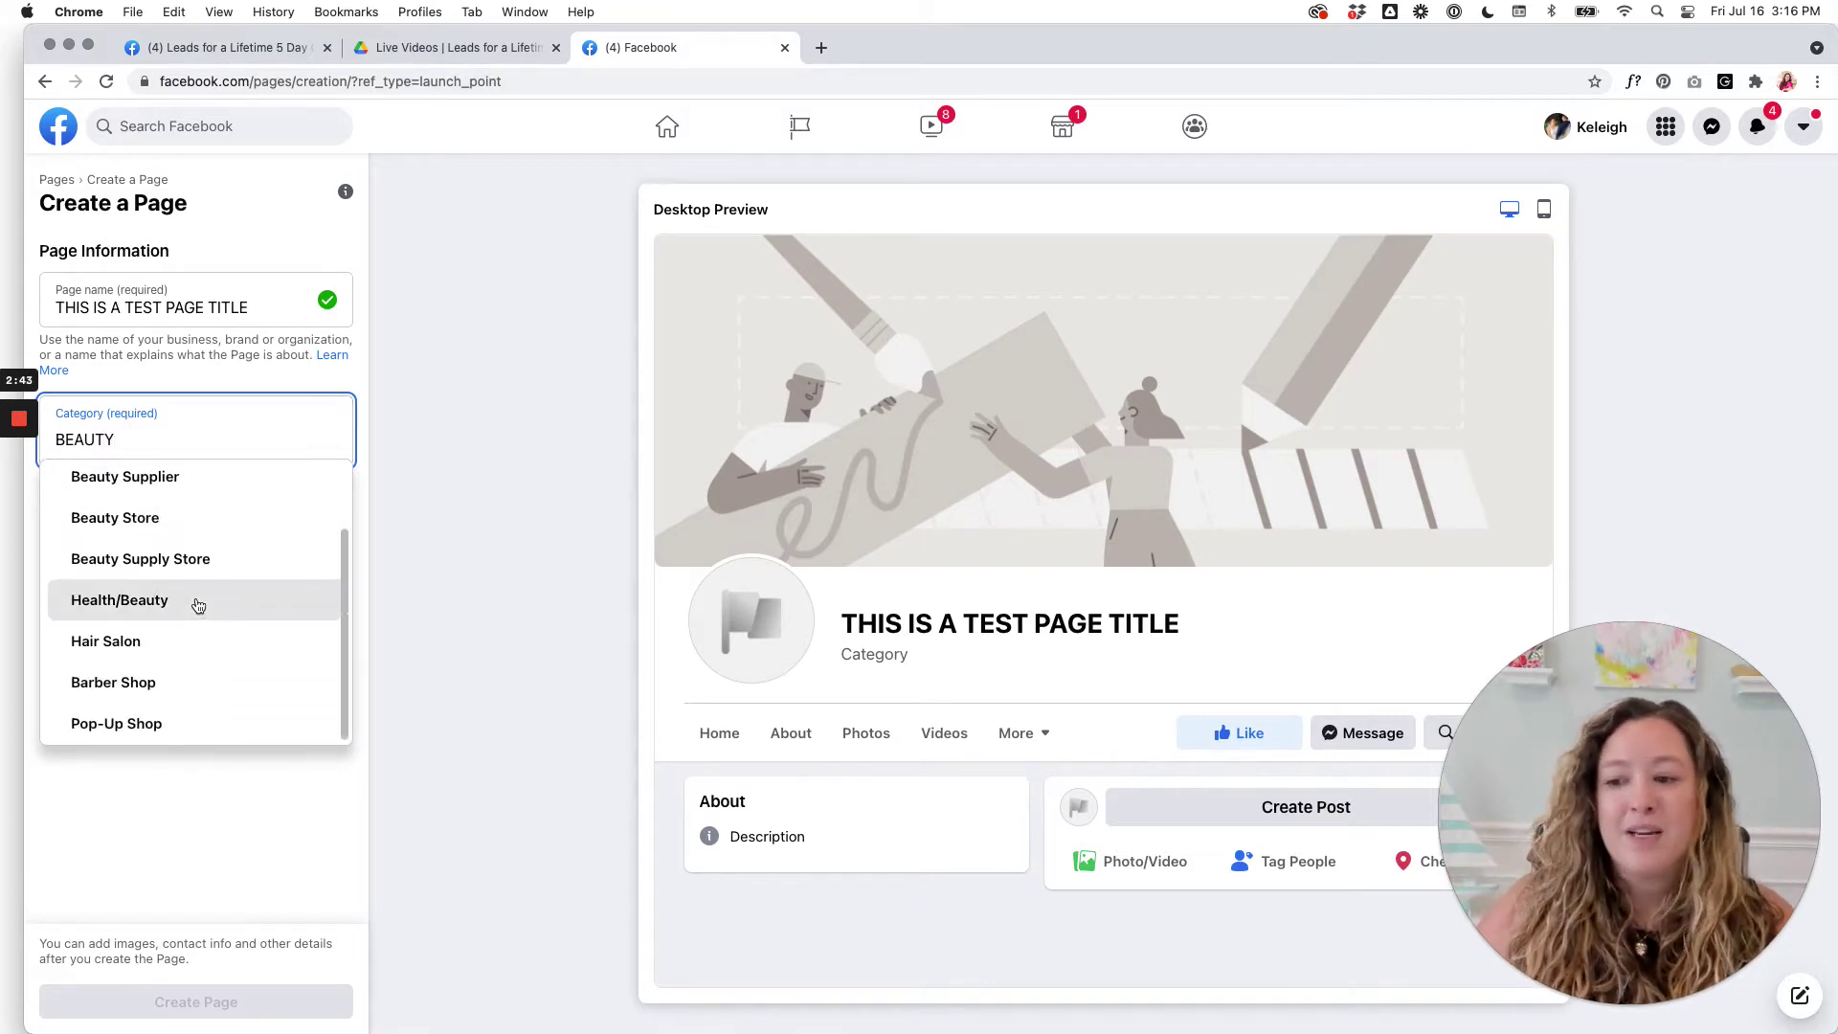
pyautogui.scroll(2, 198, 605)
pyautogui.scroll(-2, 198, 605)
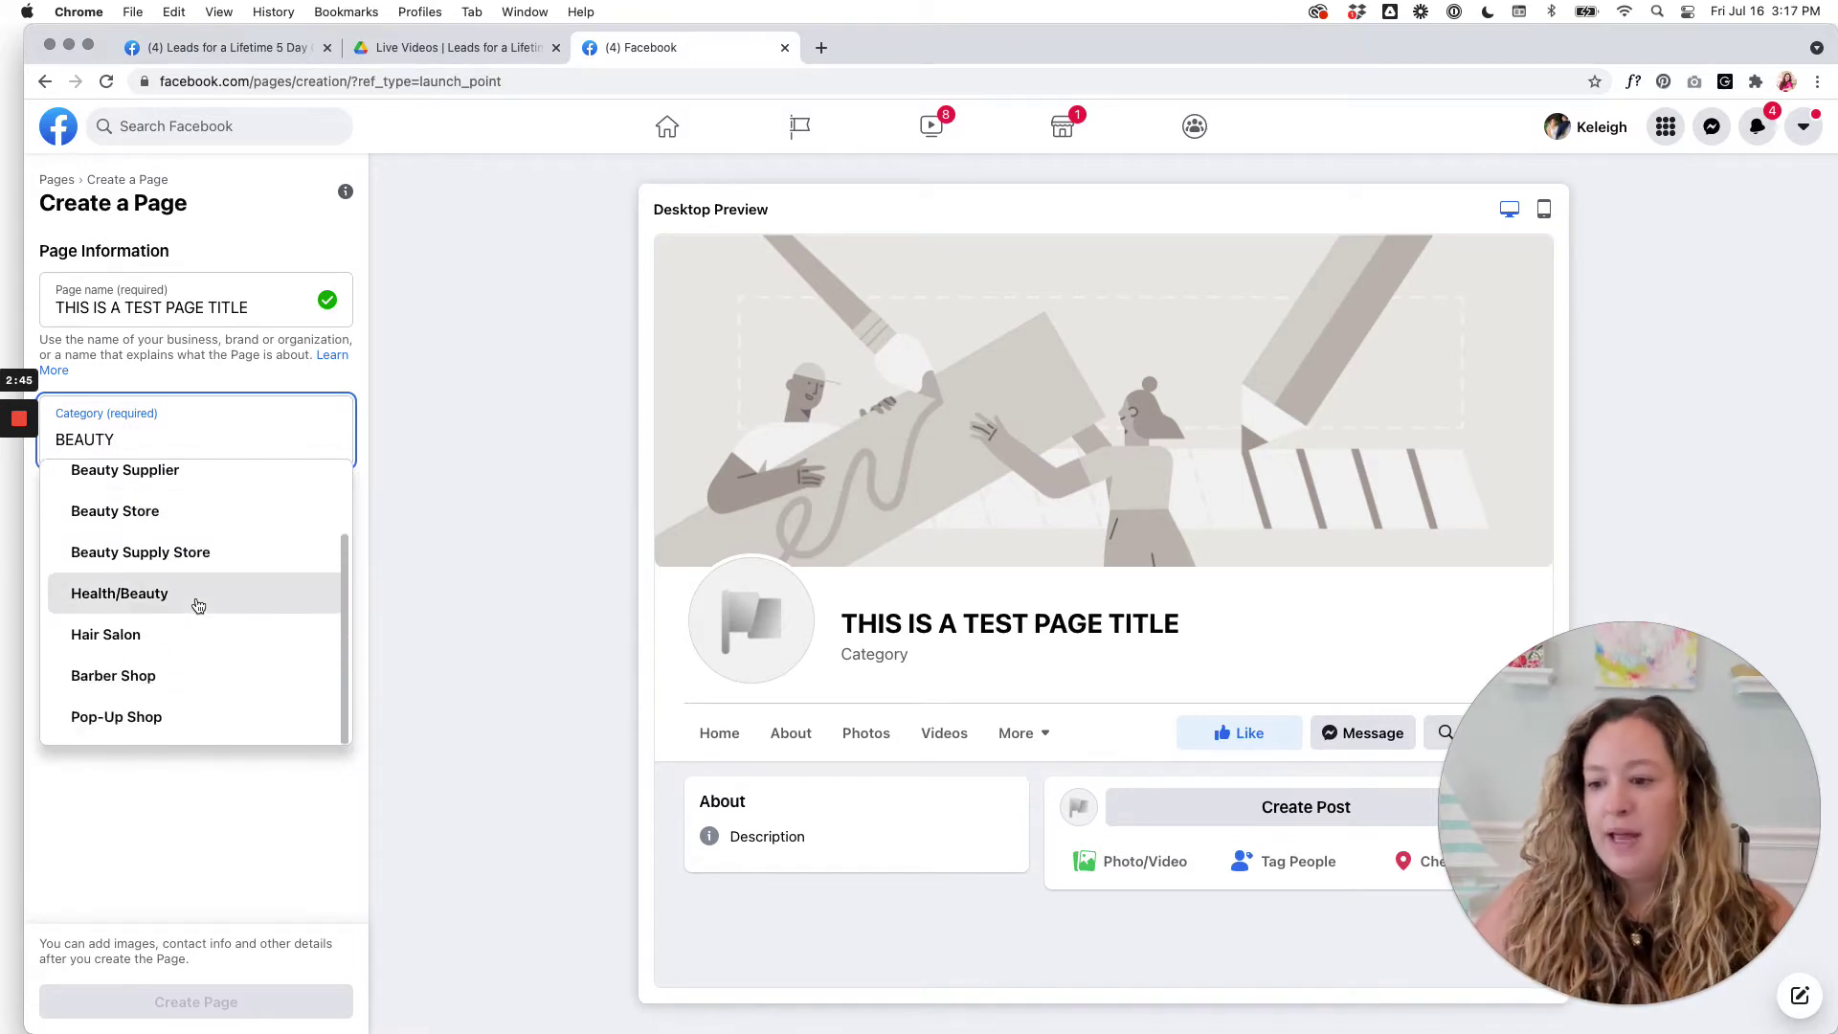
pyautogui.scroll(2, 198, 605)
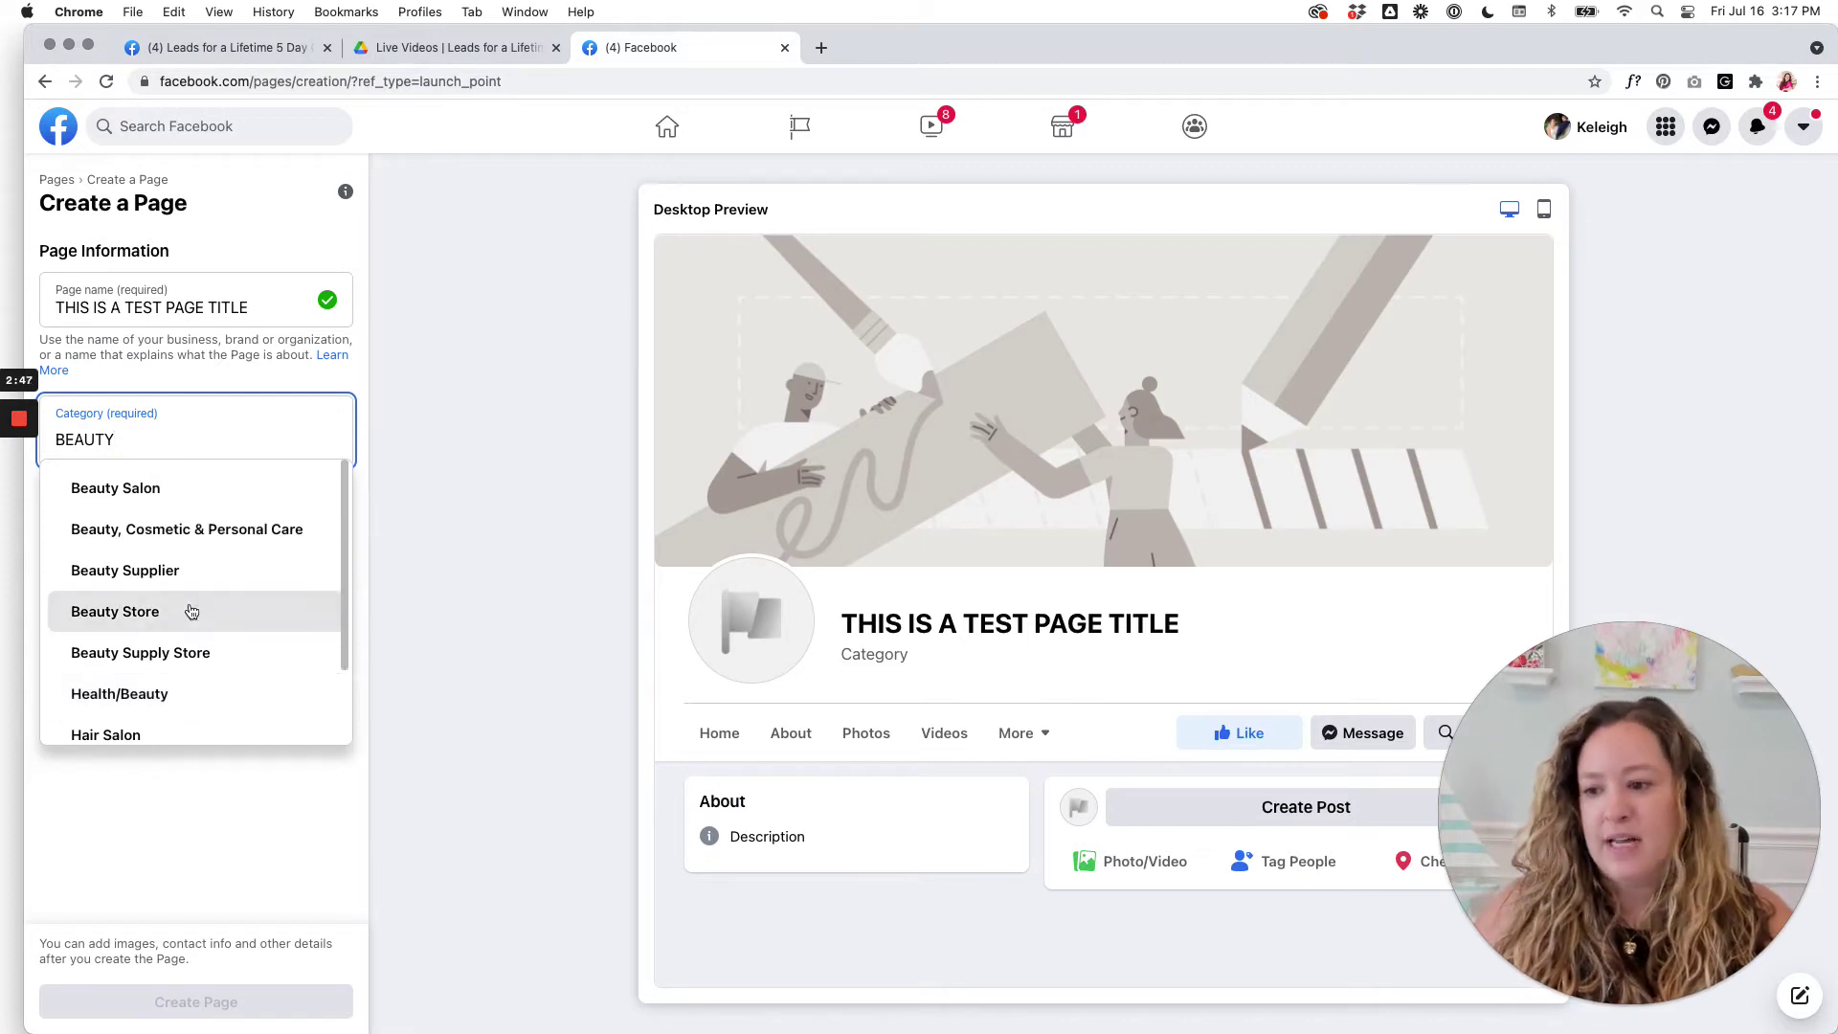
pyautogui.click(172, 613)
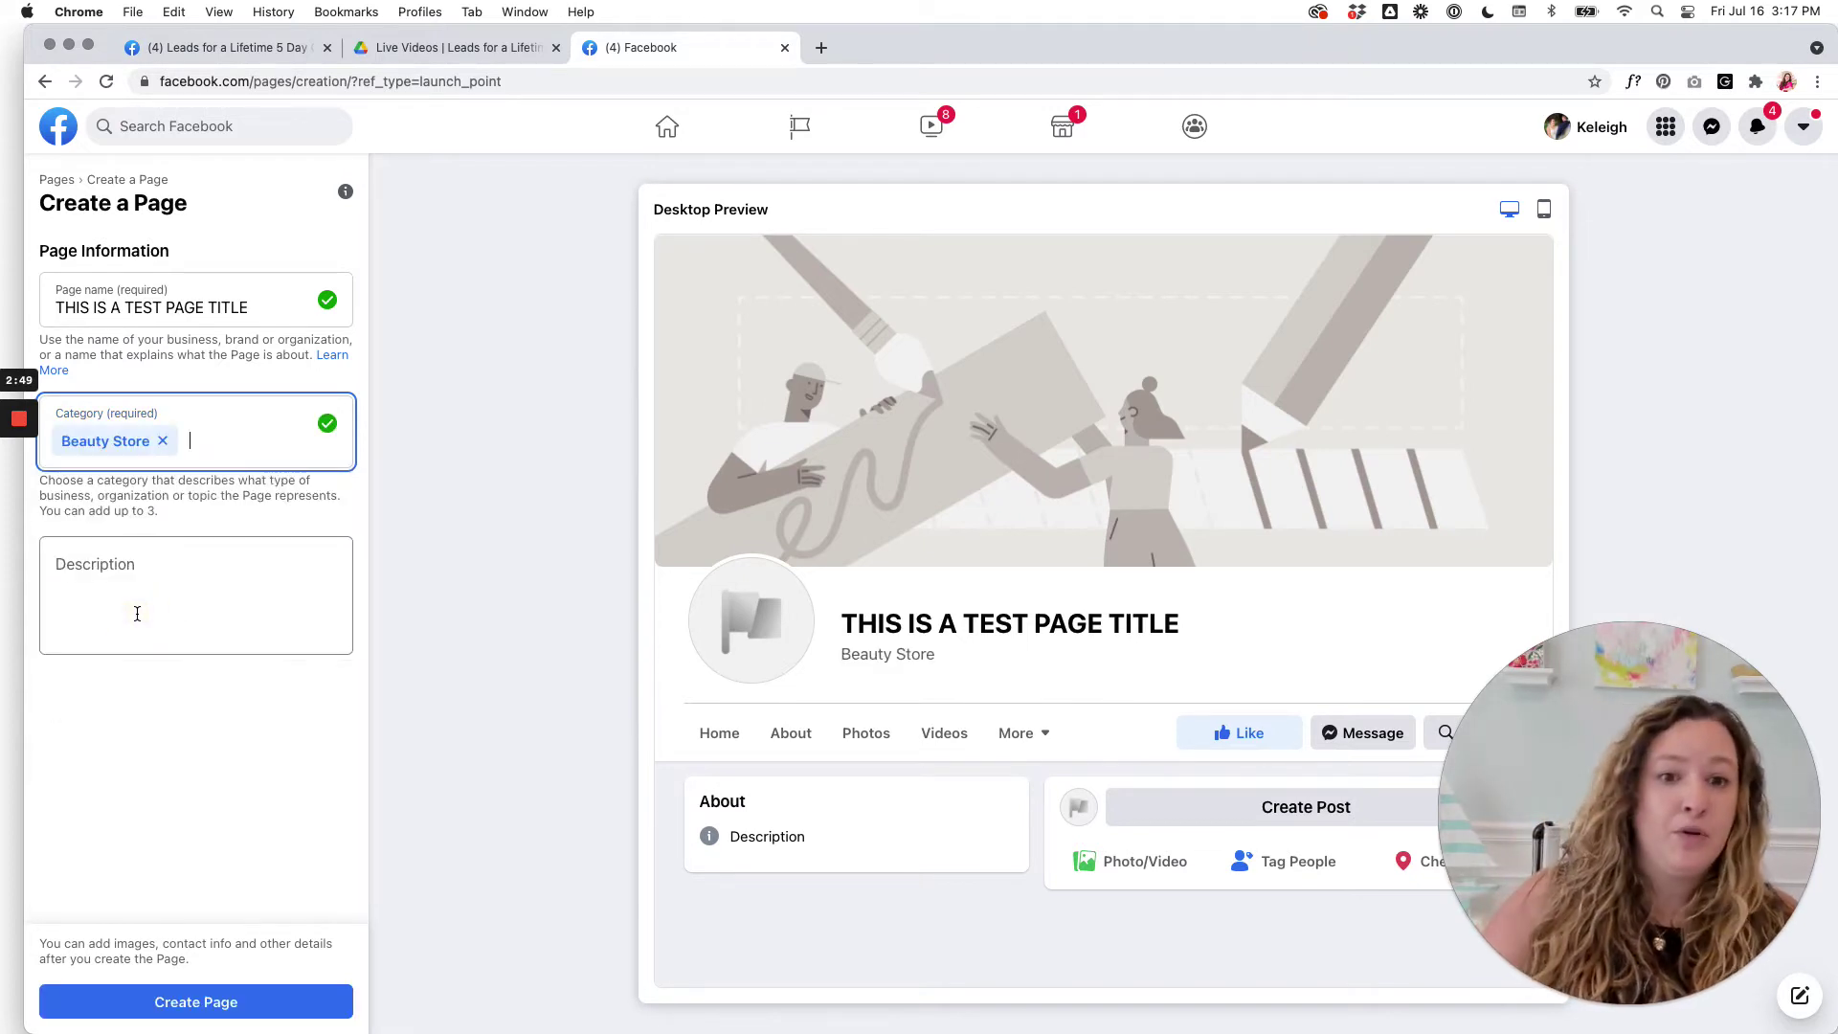
# Add description 'THIS IS A TEST PAGE DESCRIPTION', retitle to 'This is a Test Page Title', create page.
pyautogui.click(80, 573)
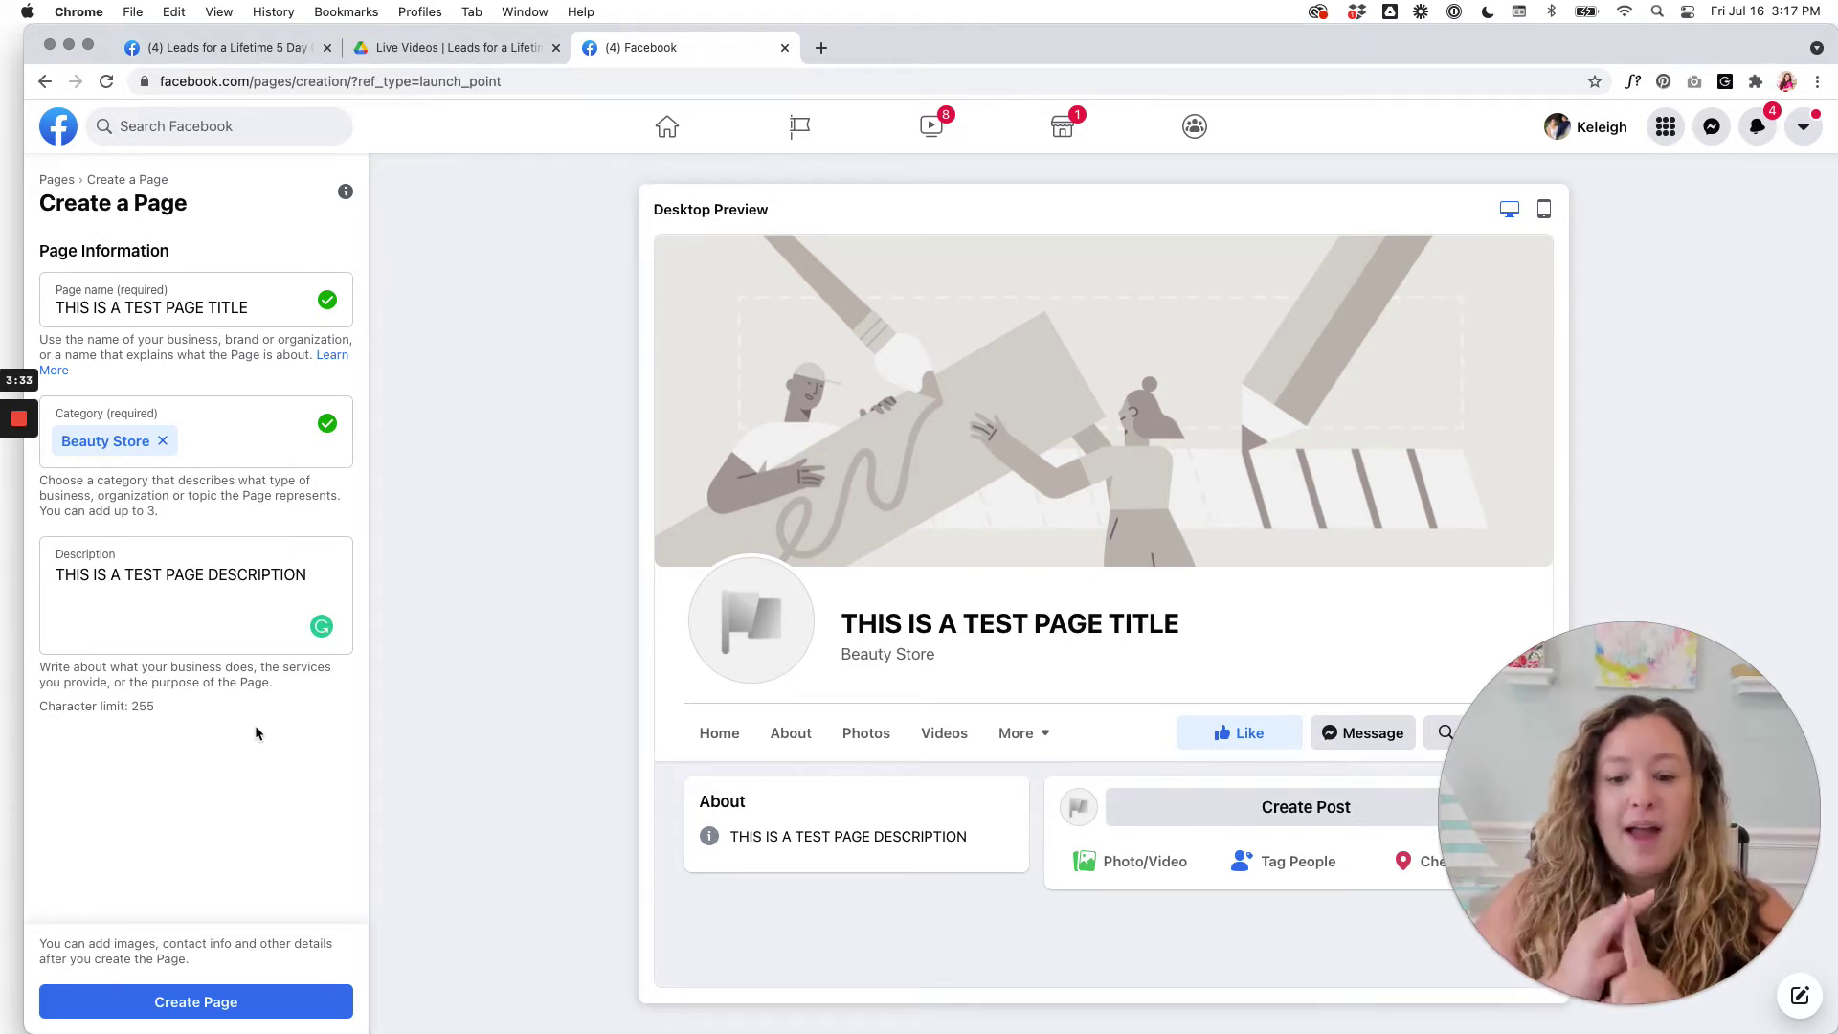
pyautogui.click(243, 972)
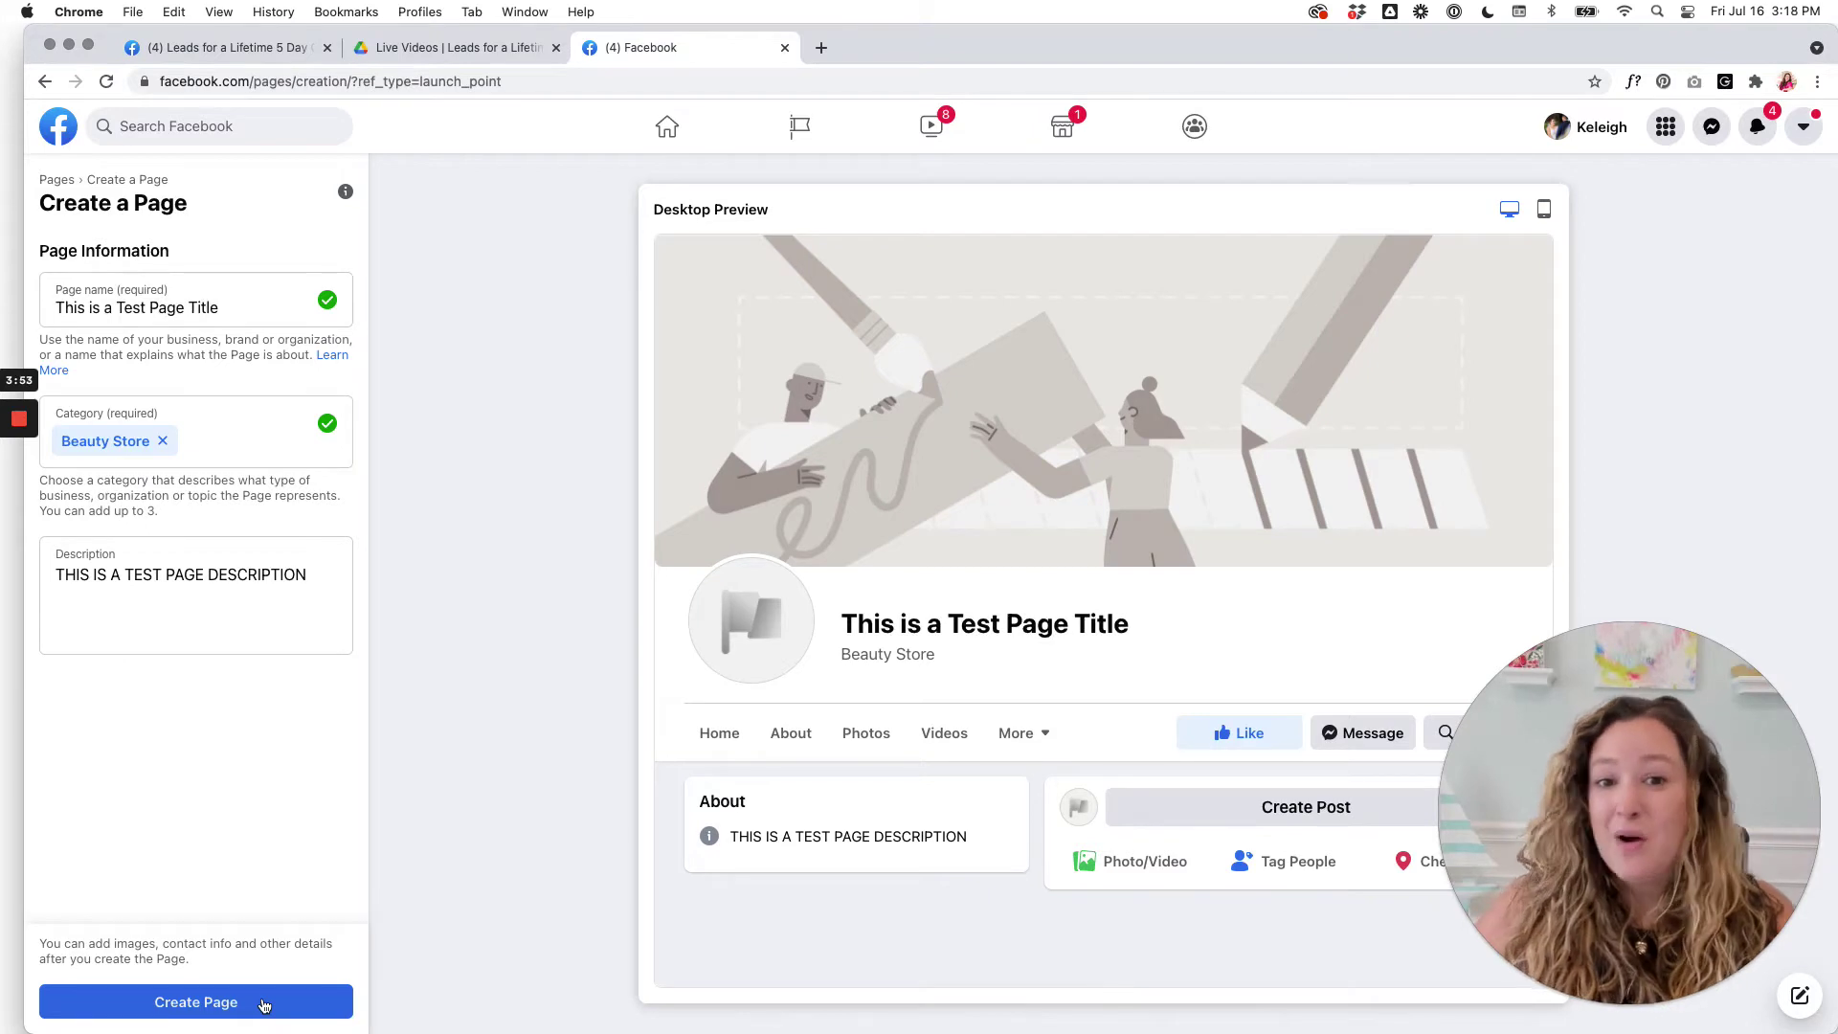
pyautogui.click(264, 1002)
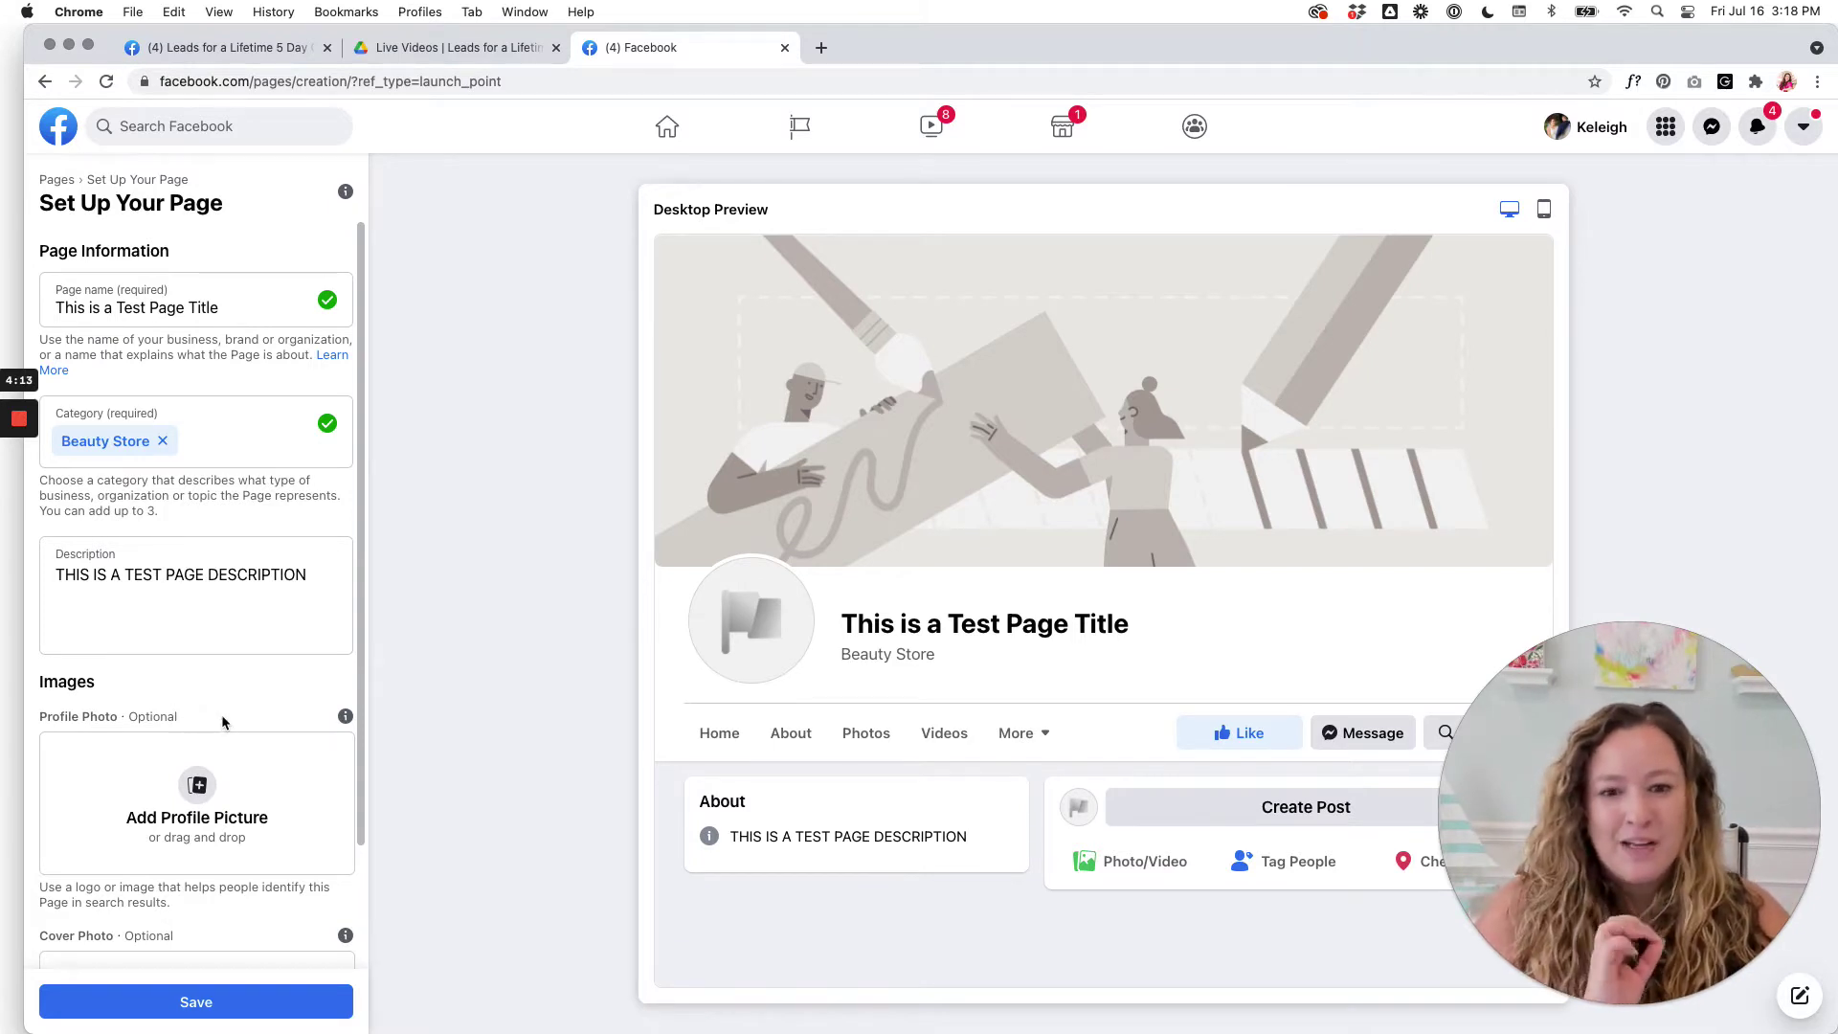
pyautogui.scroll(-3, 221, 714)
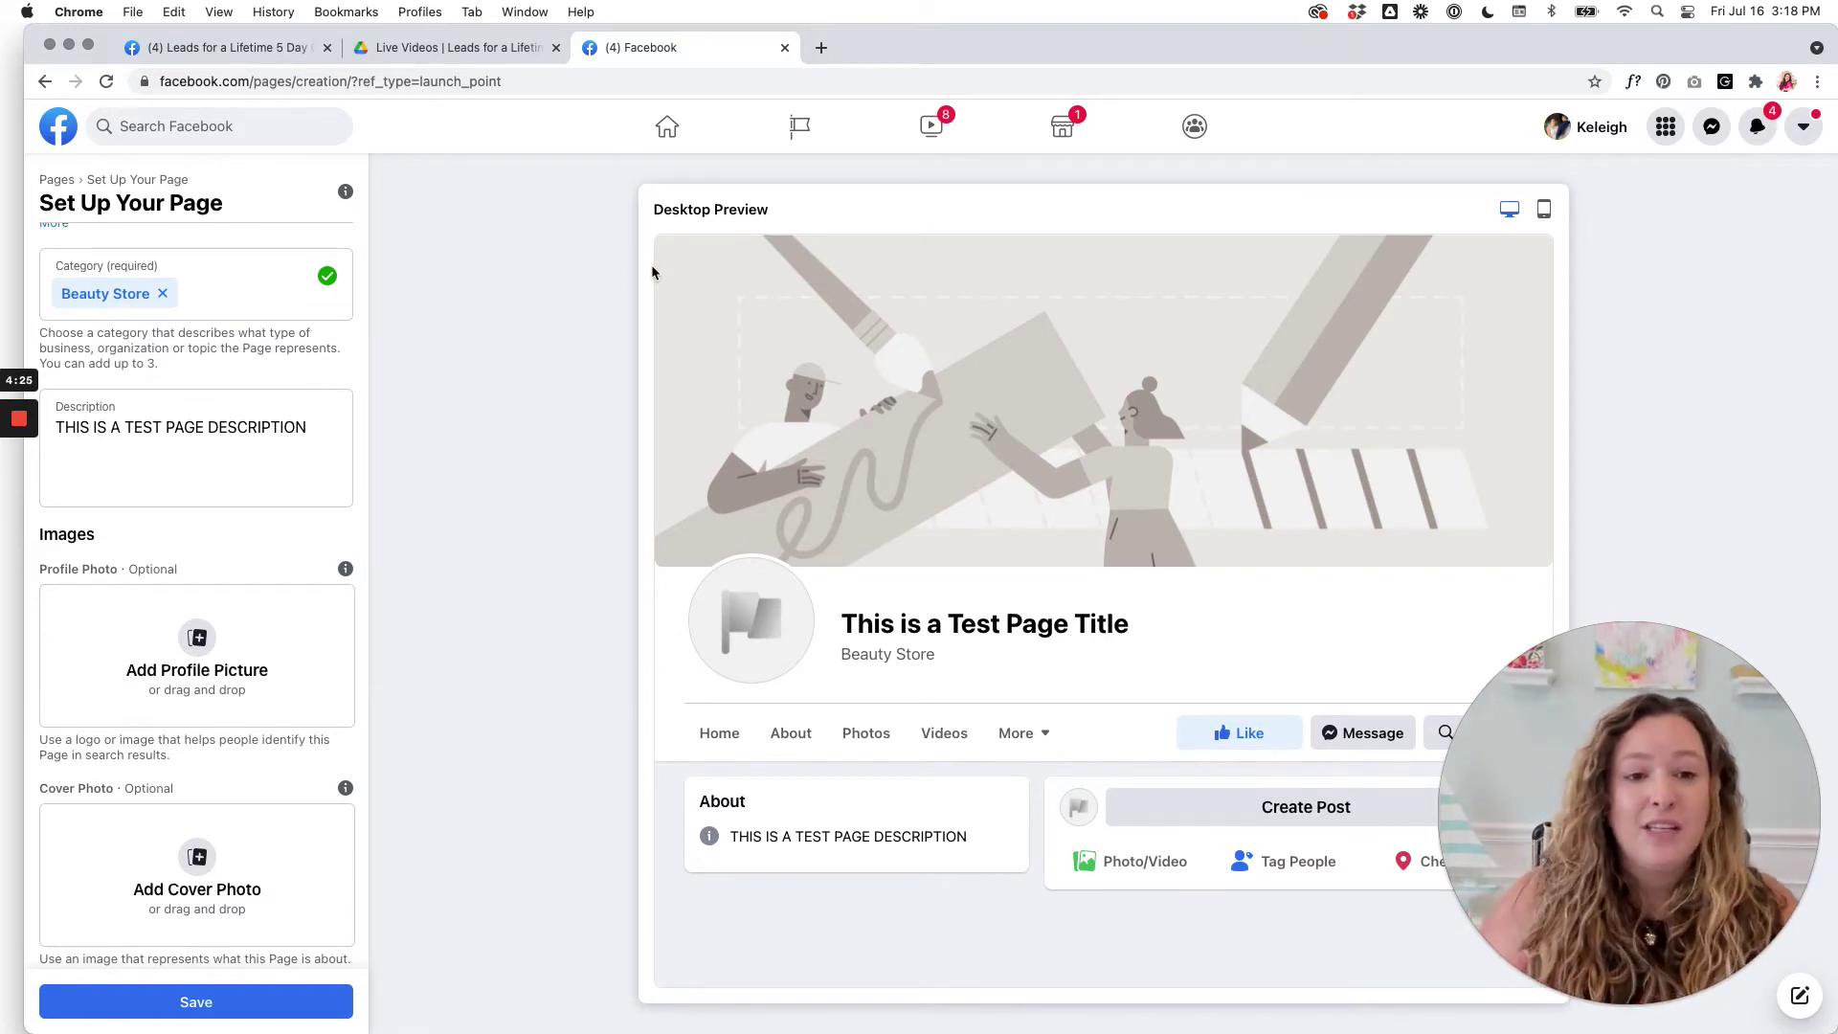
# Set a stock photo from the Downloads folder as the page's profile picture.
pyautogui.click(199, 643)
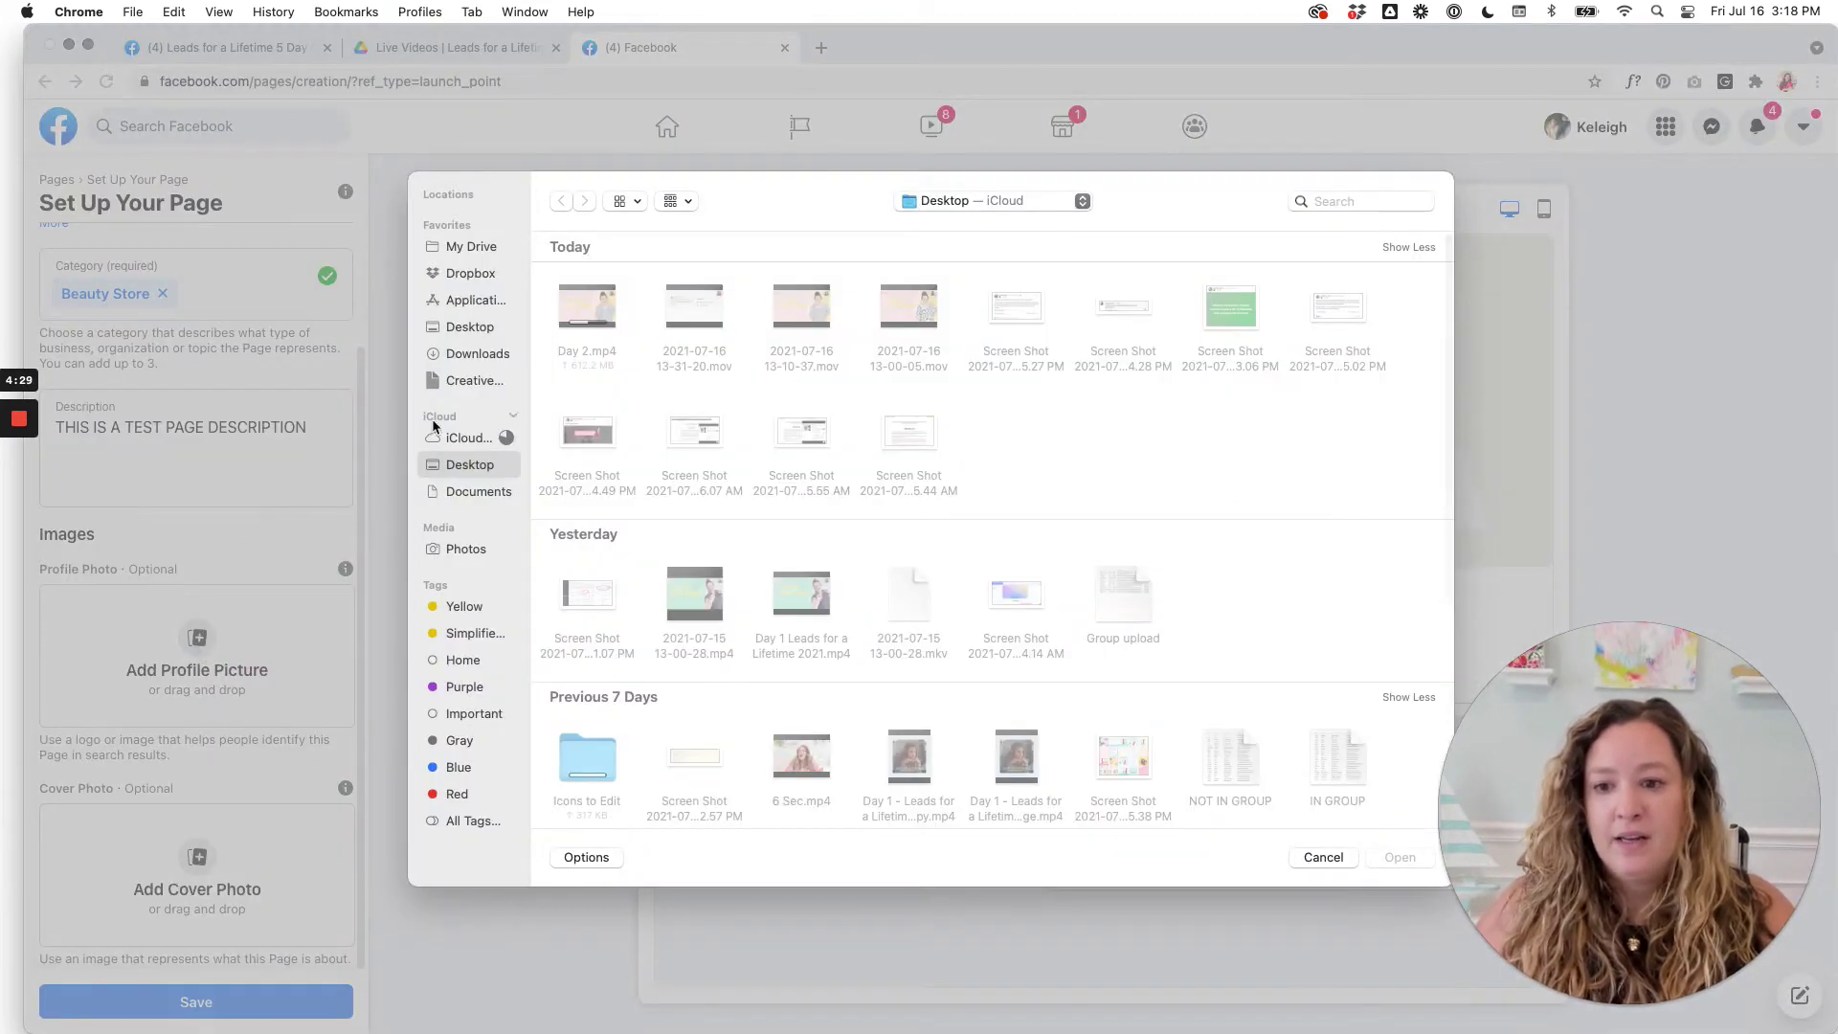
pyautogui.click(468, 355)
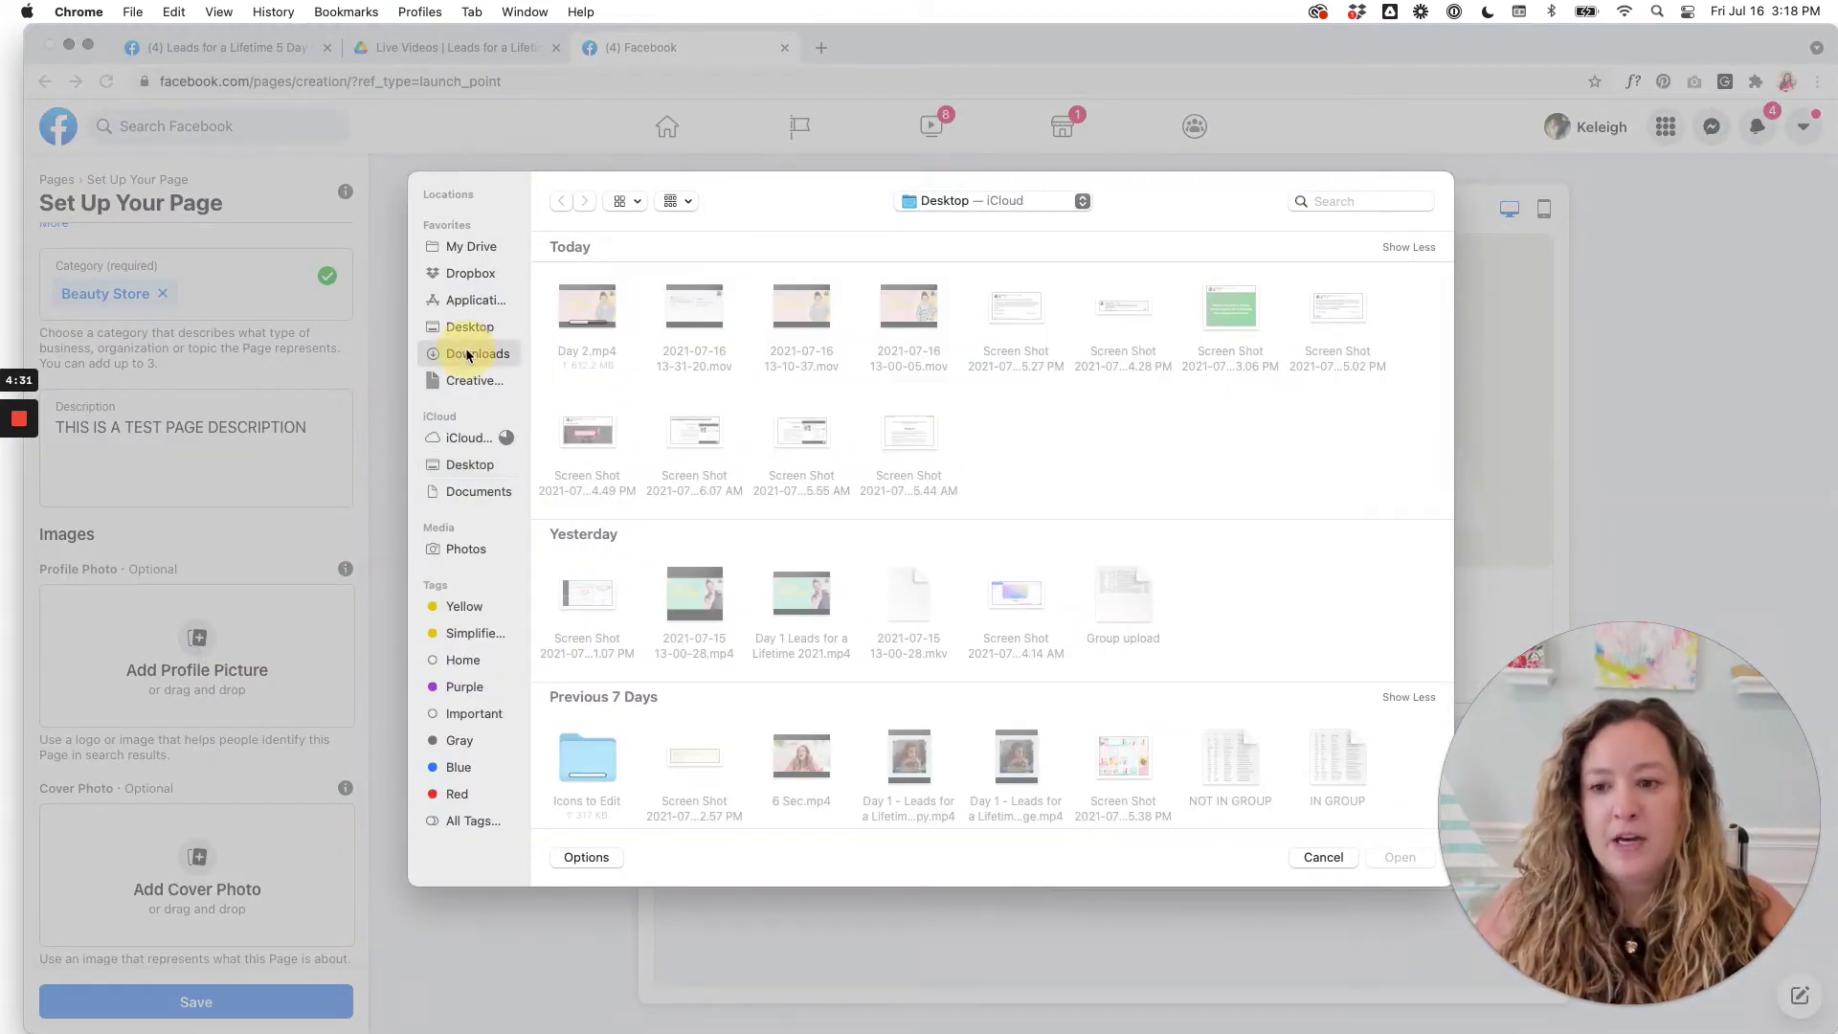
pyautogui.scroll(-8, 756, 591)
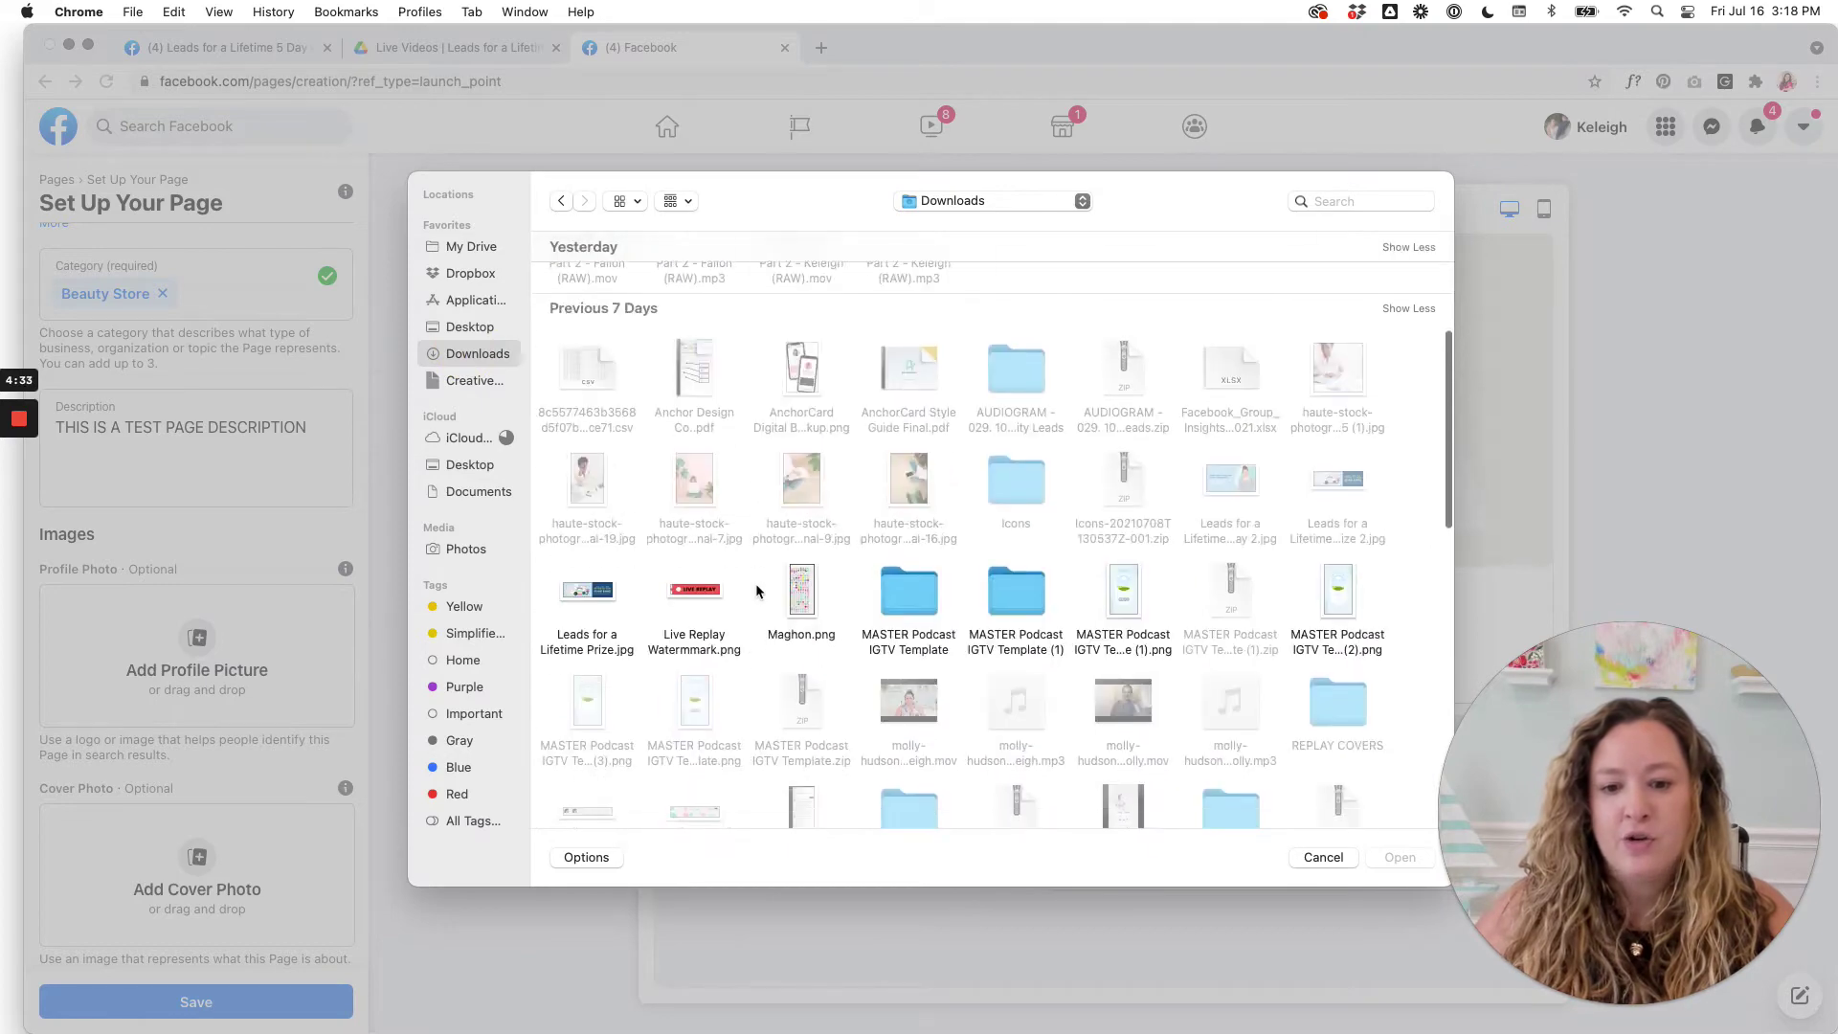
pyautogui.doubleClick(586, 449)
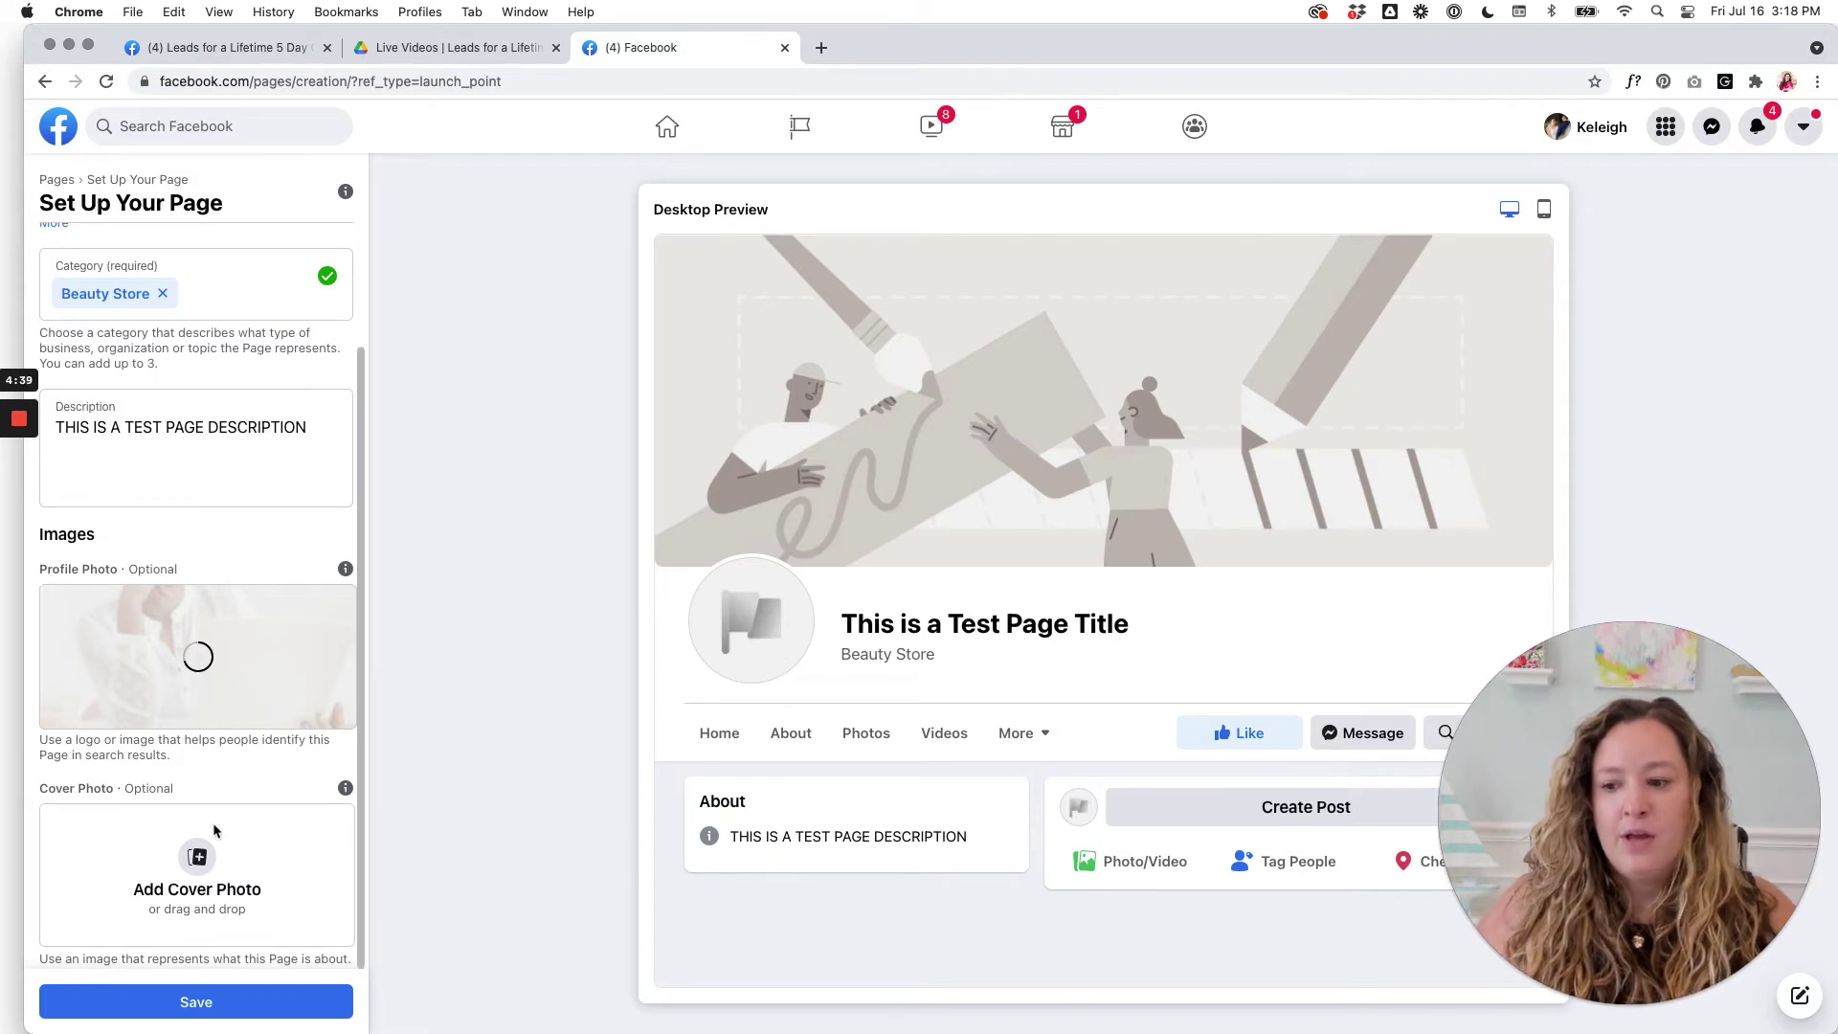
# Add another stock photo from Downloads as the page's cover photo.
pyautogui.click(178, 894)
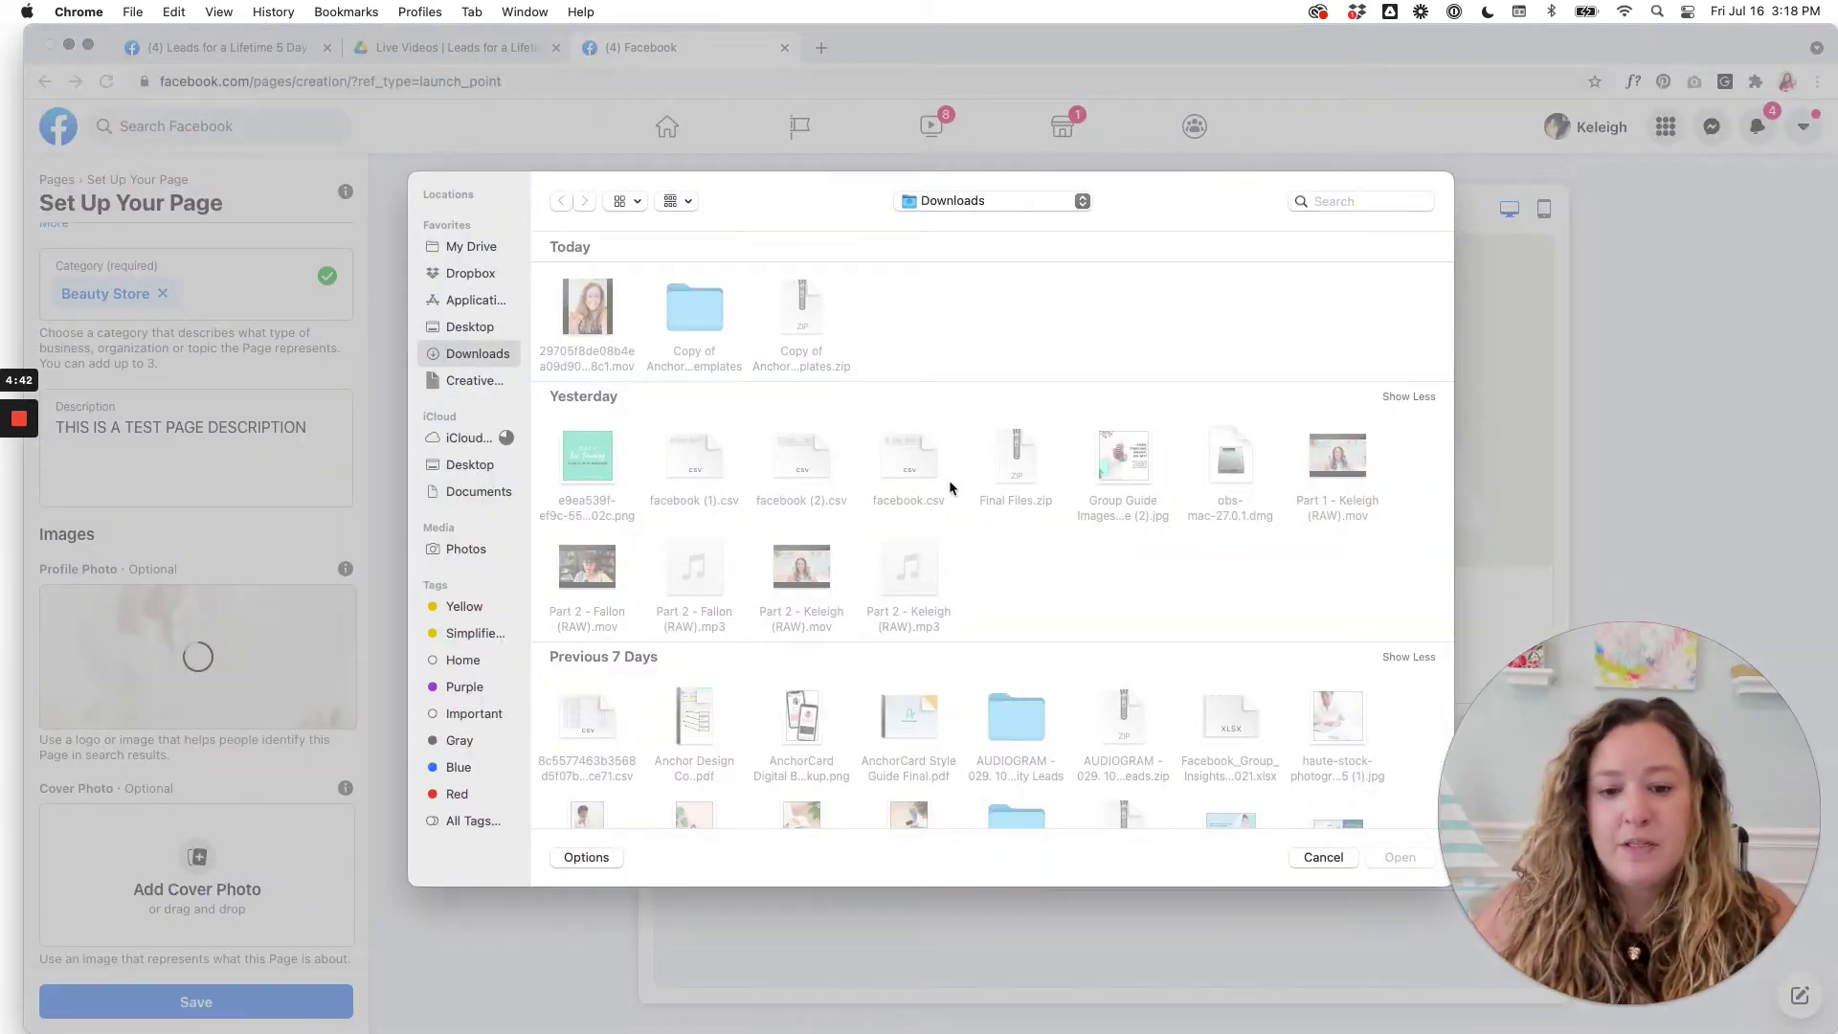
pyautogui.scroll(-5, 950, 481)
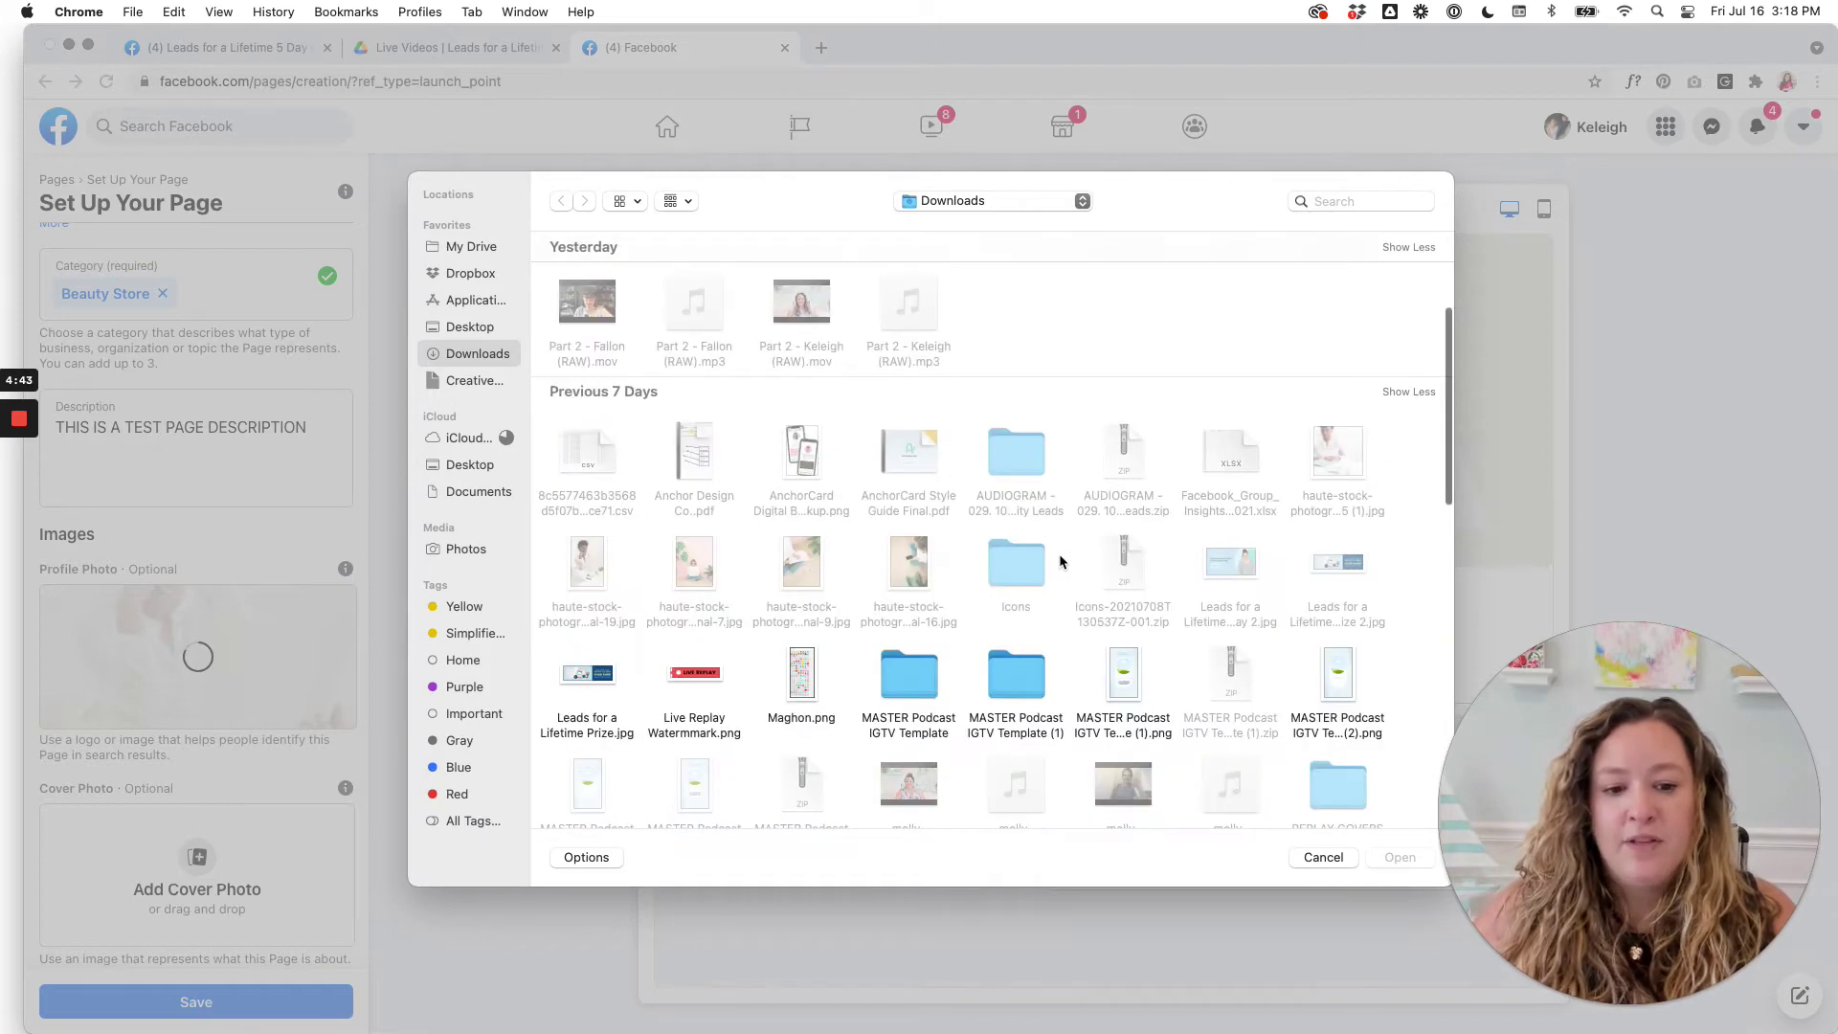
pyautogui.doubleClick(1335, 468)
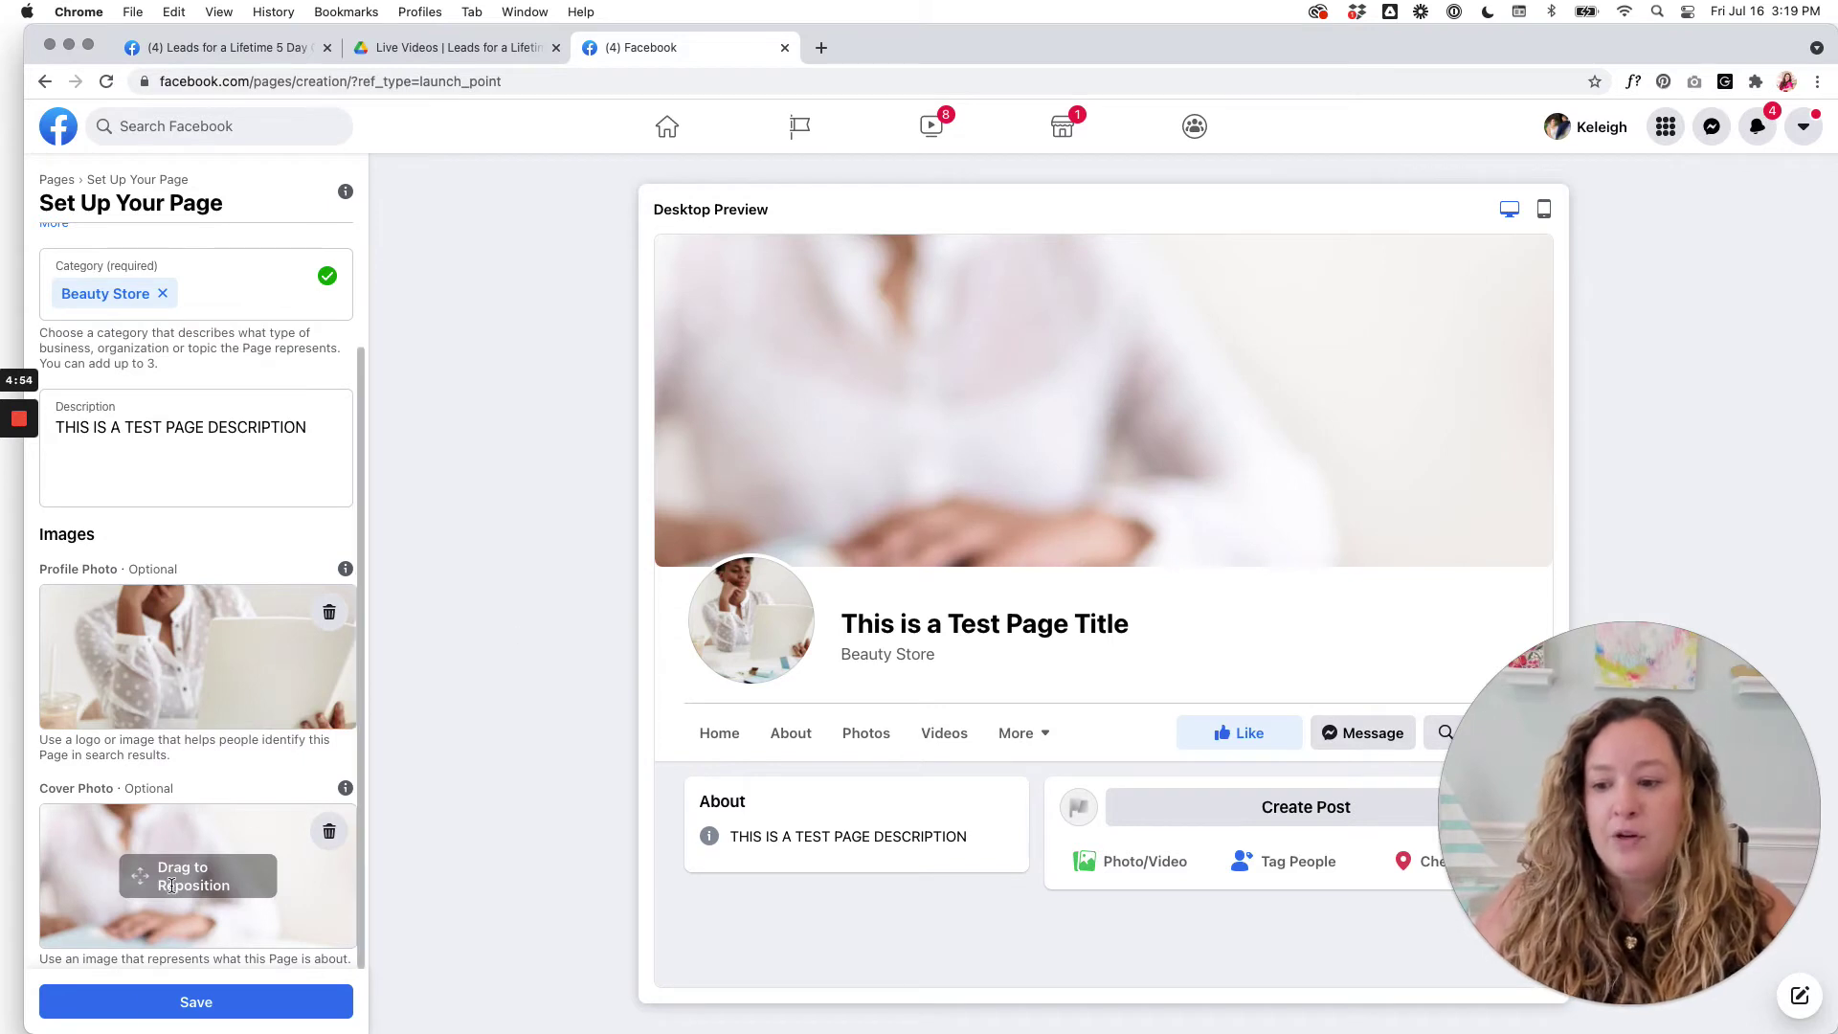
# Shift the cover photo up so the pale blue notepad shows, then save the page.
pyautogui.moveTo(165, 882); pyautogui.dragTo(157, 765)
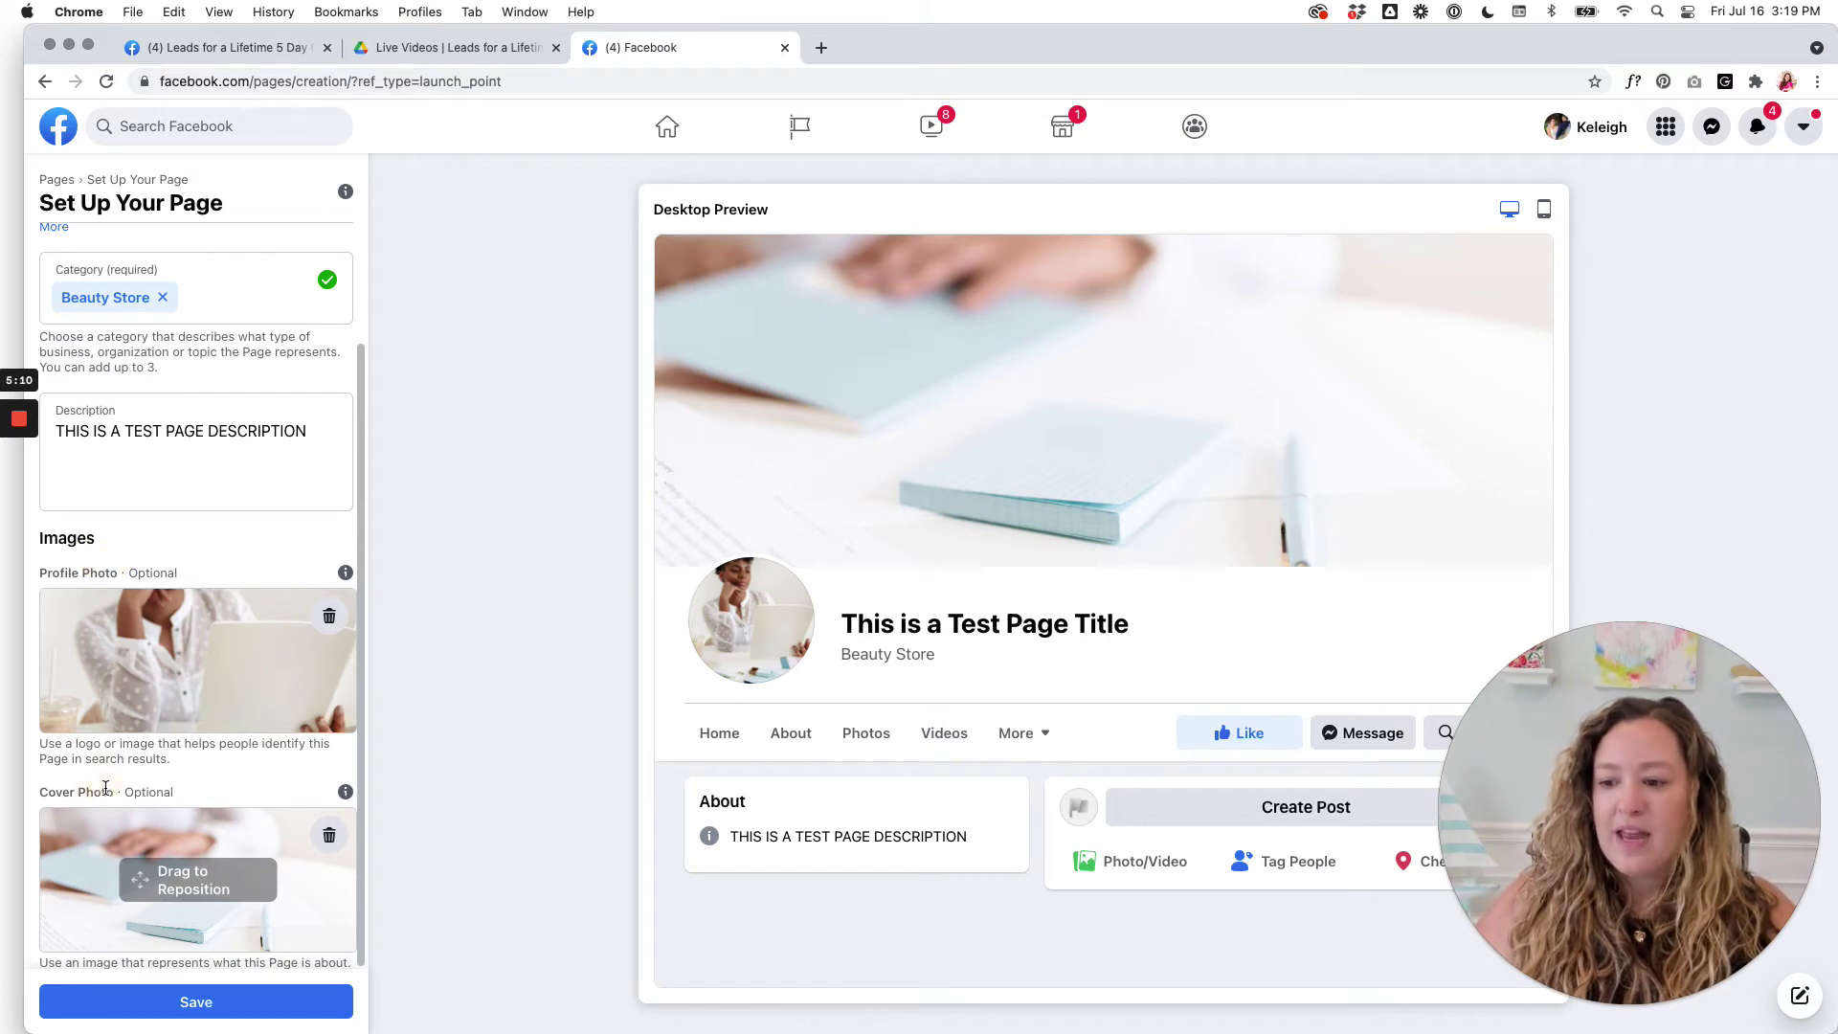
pyautogui.click(110, 1005)
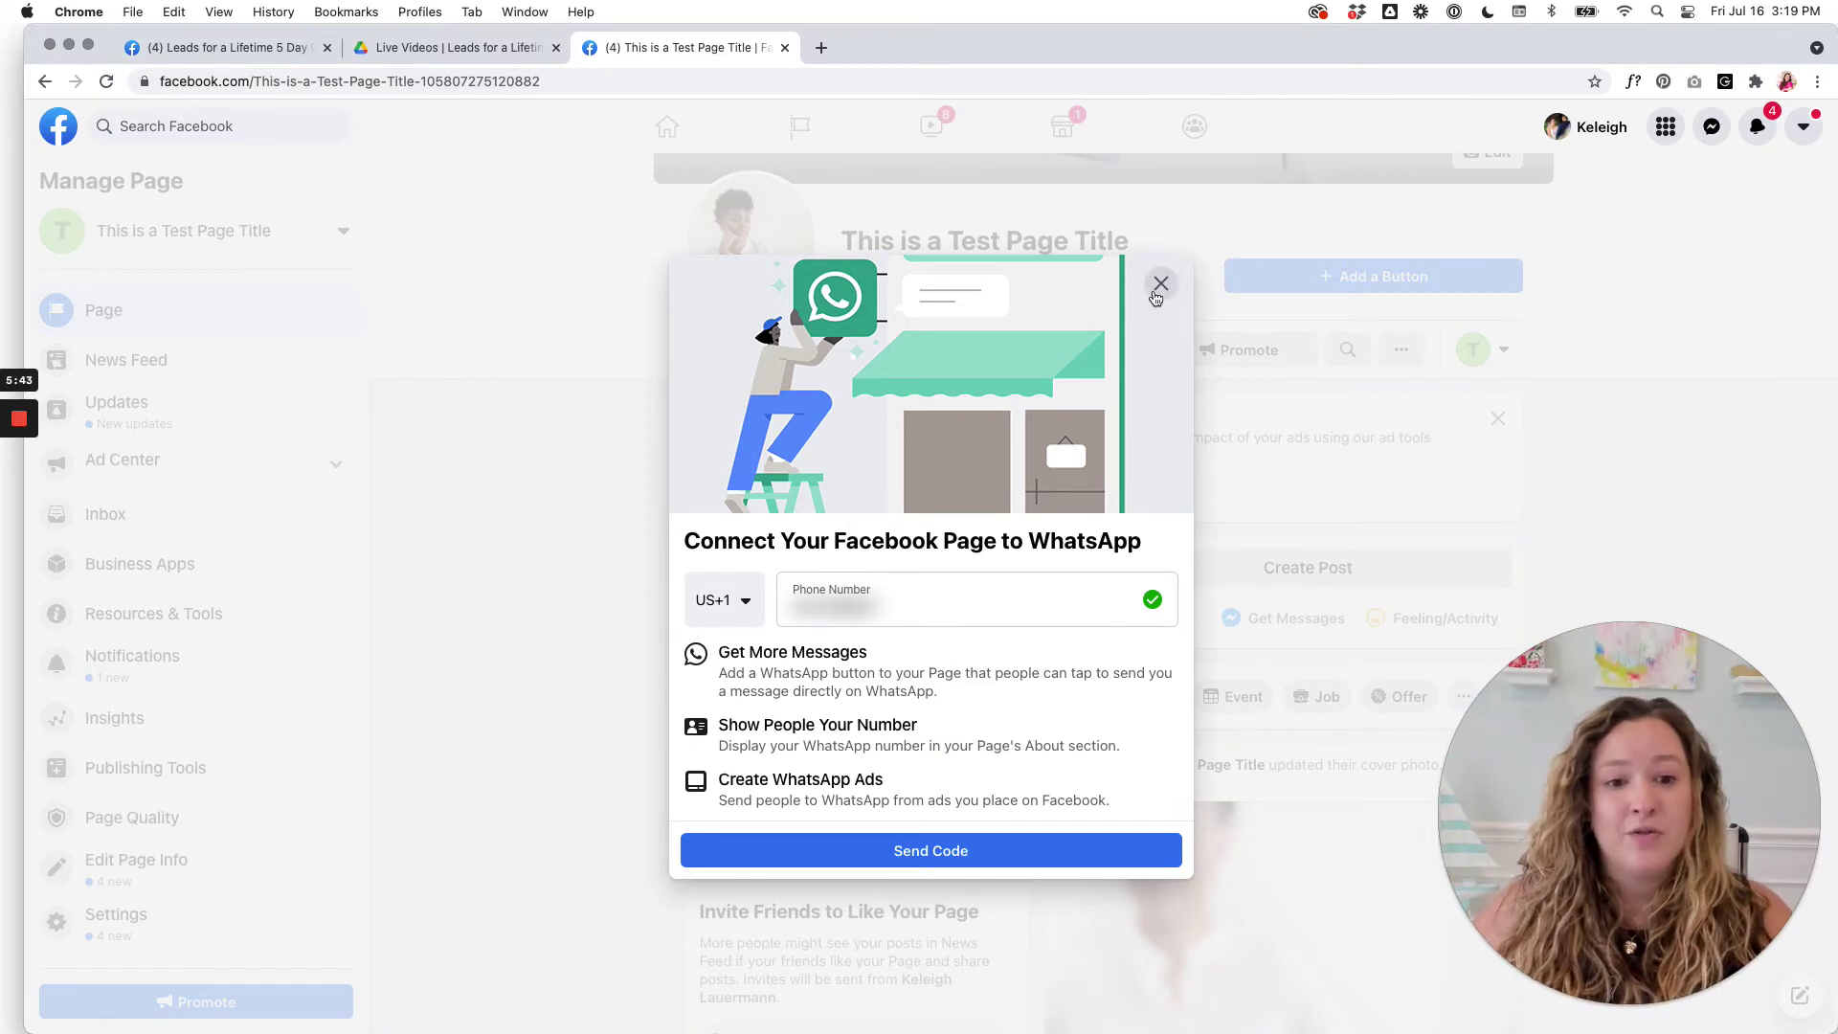
# Dismiss the WhatsApp connection prompt and confirm leaving without connecting it.
pyautogui.click(1159, 286)
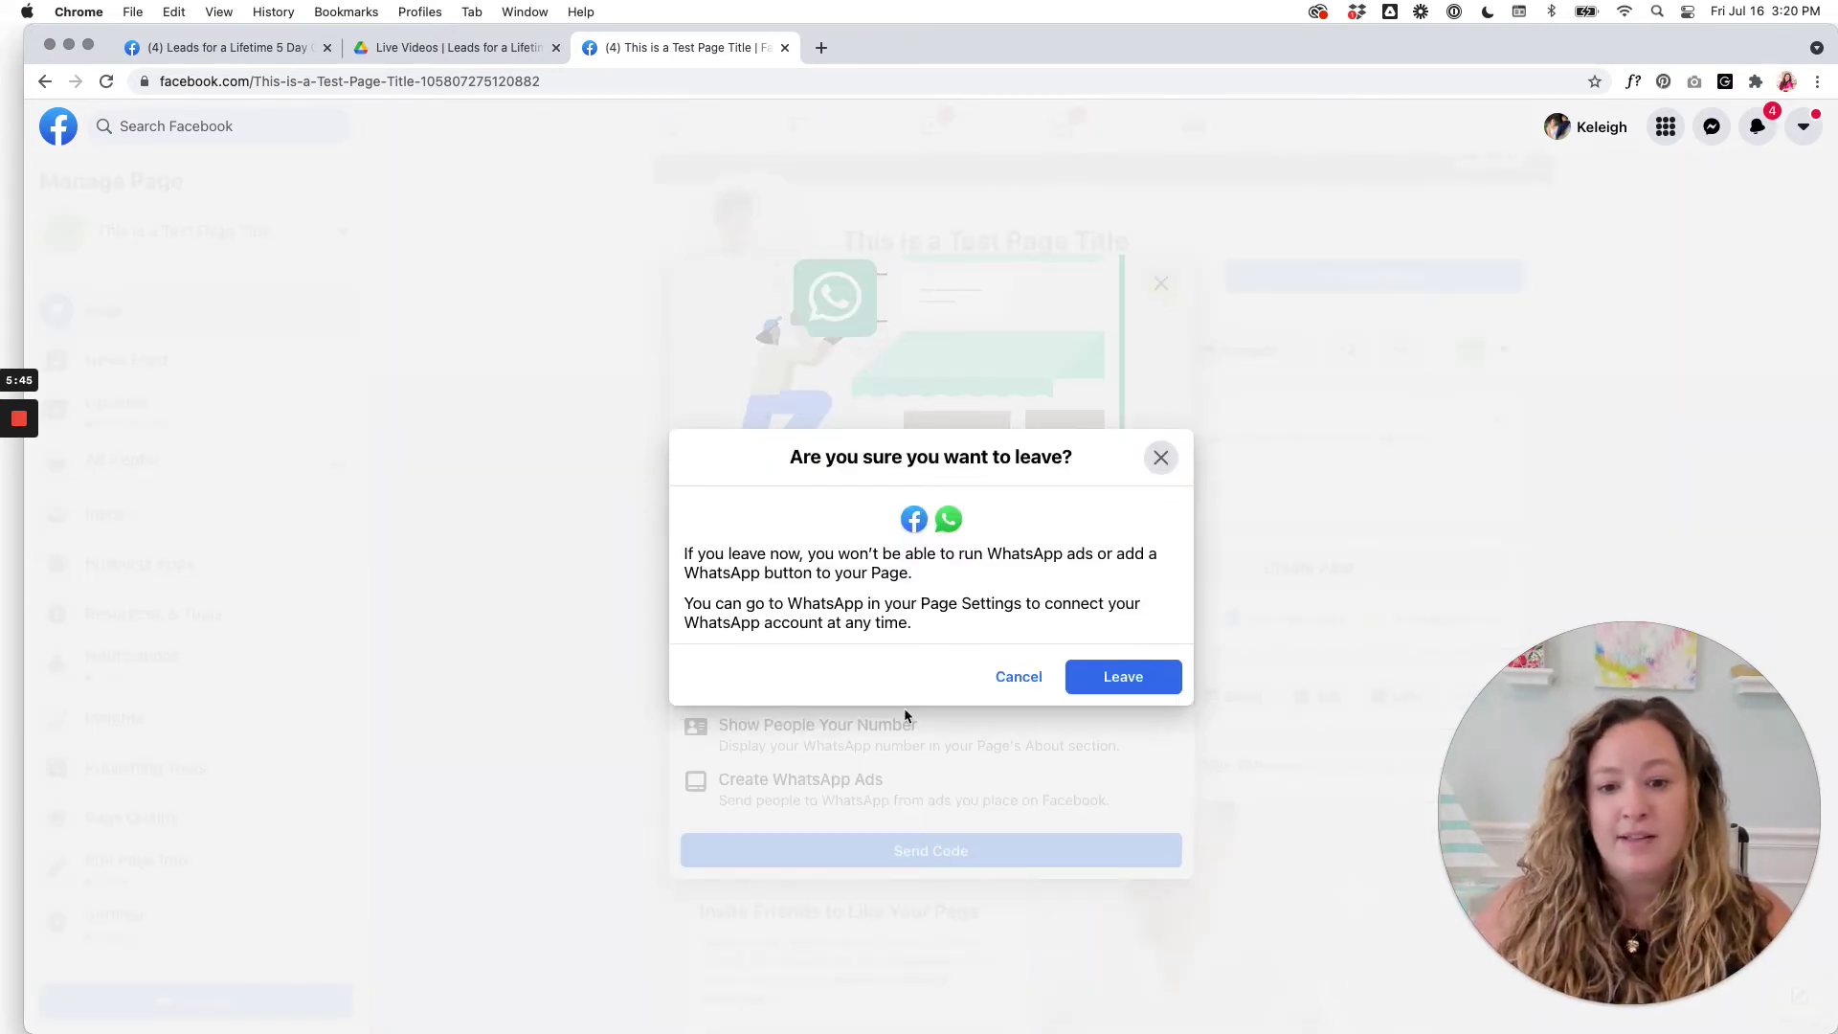
pyautogui.click(1117, 687)
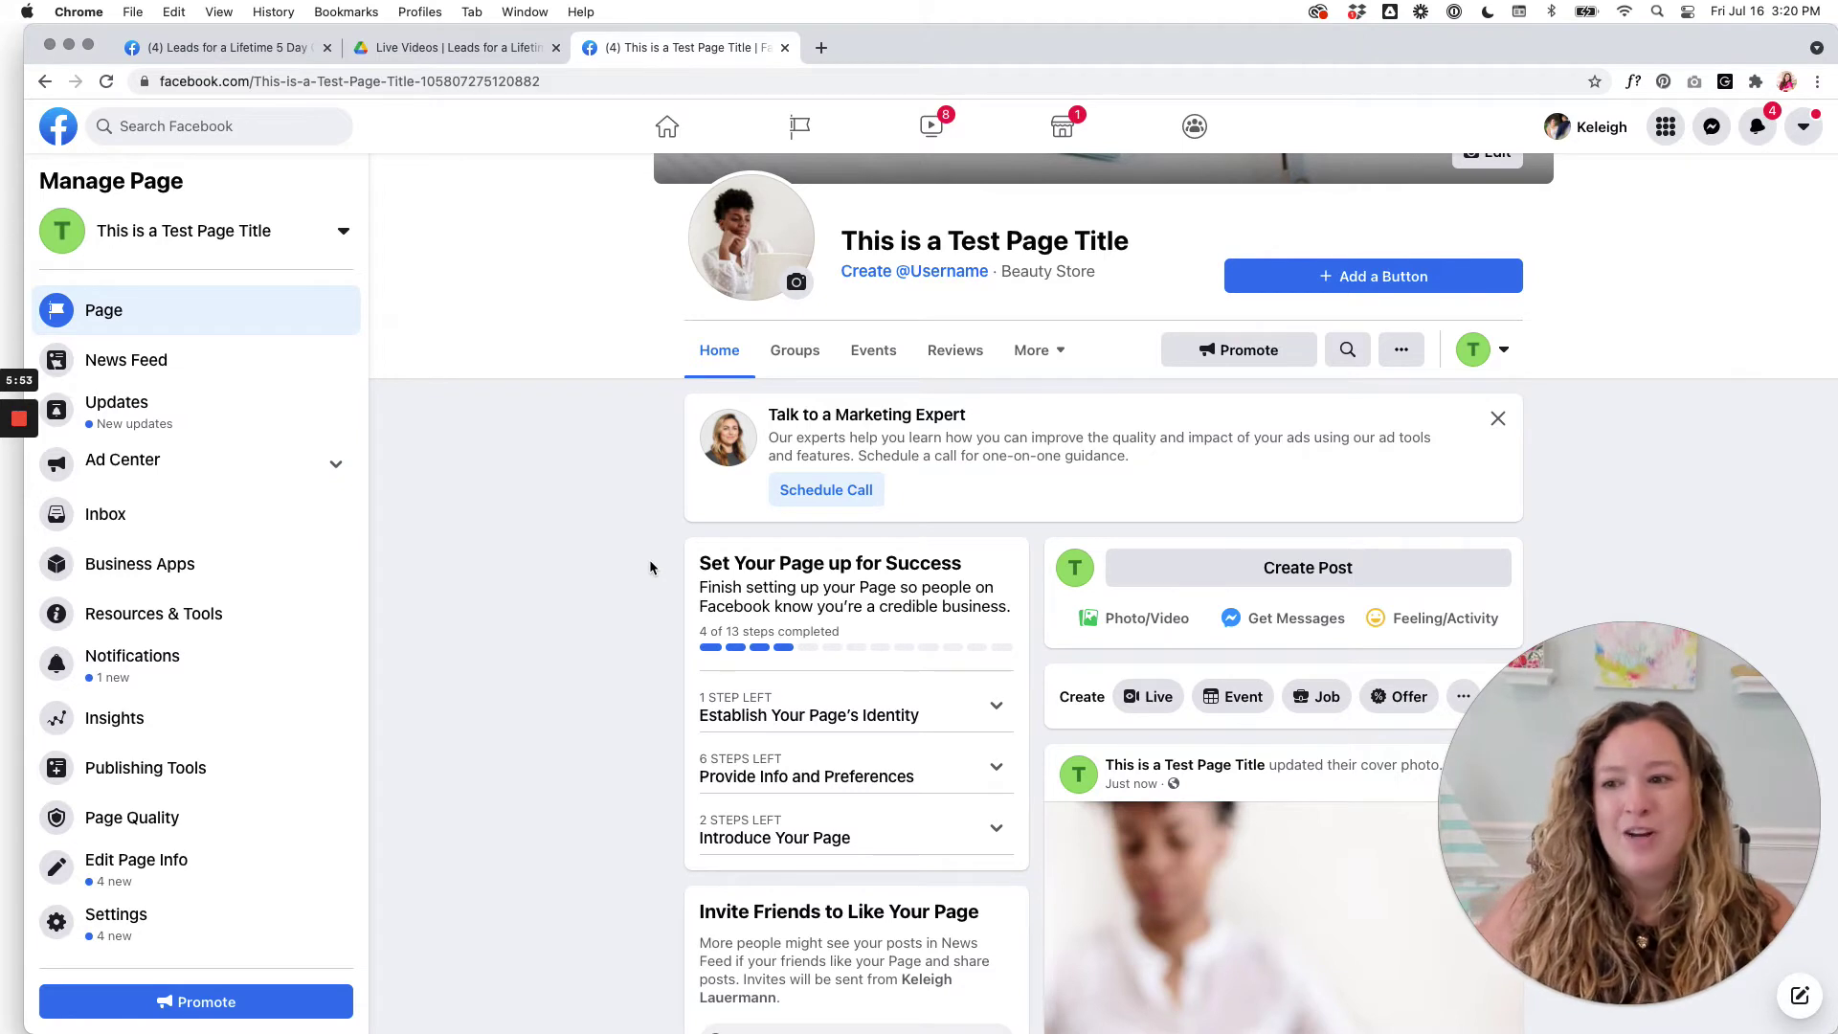
# Highlight the page title 'This is a Test Page Title' on the live page, then deselect it.
pyautogui.scroll(5, 650, 567)
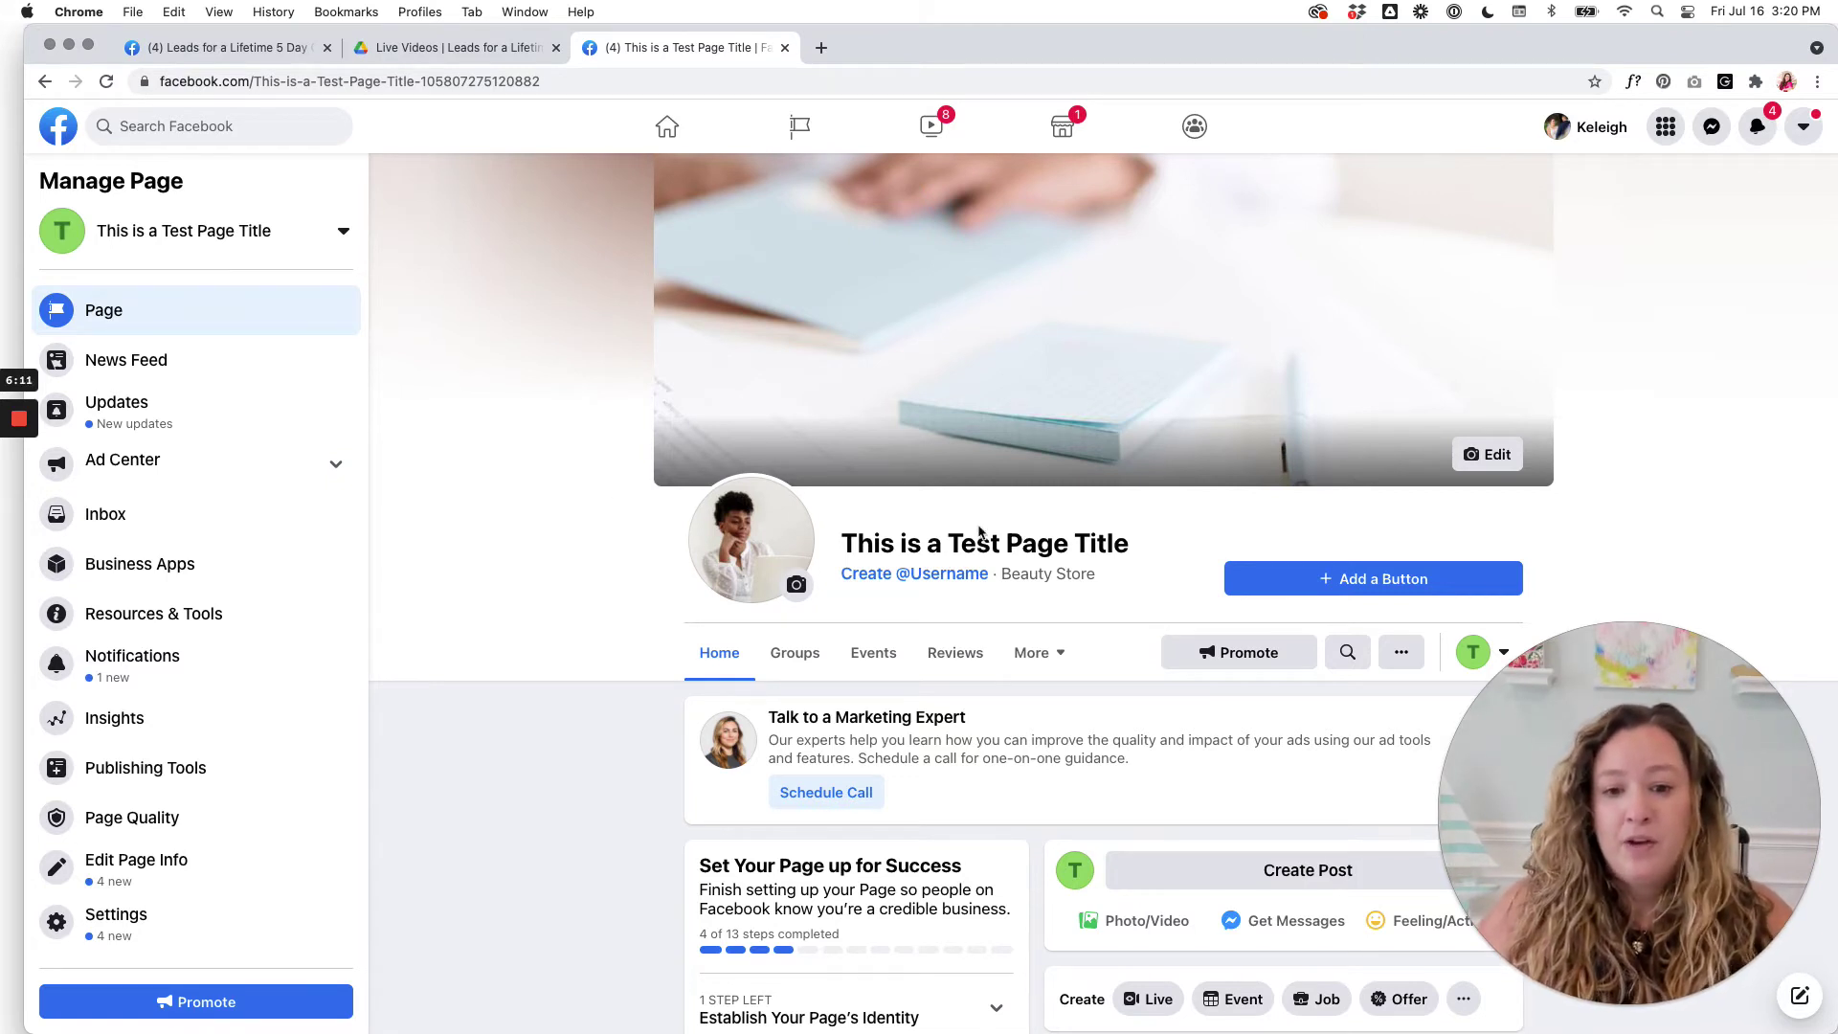
pyautogui.click(838, 544)
pyautogui.moveTo(839, 543); pyautogui.dragTo(1129, 548)
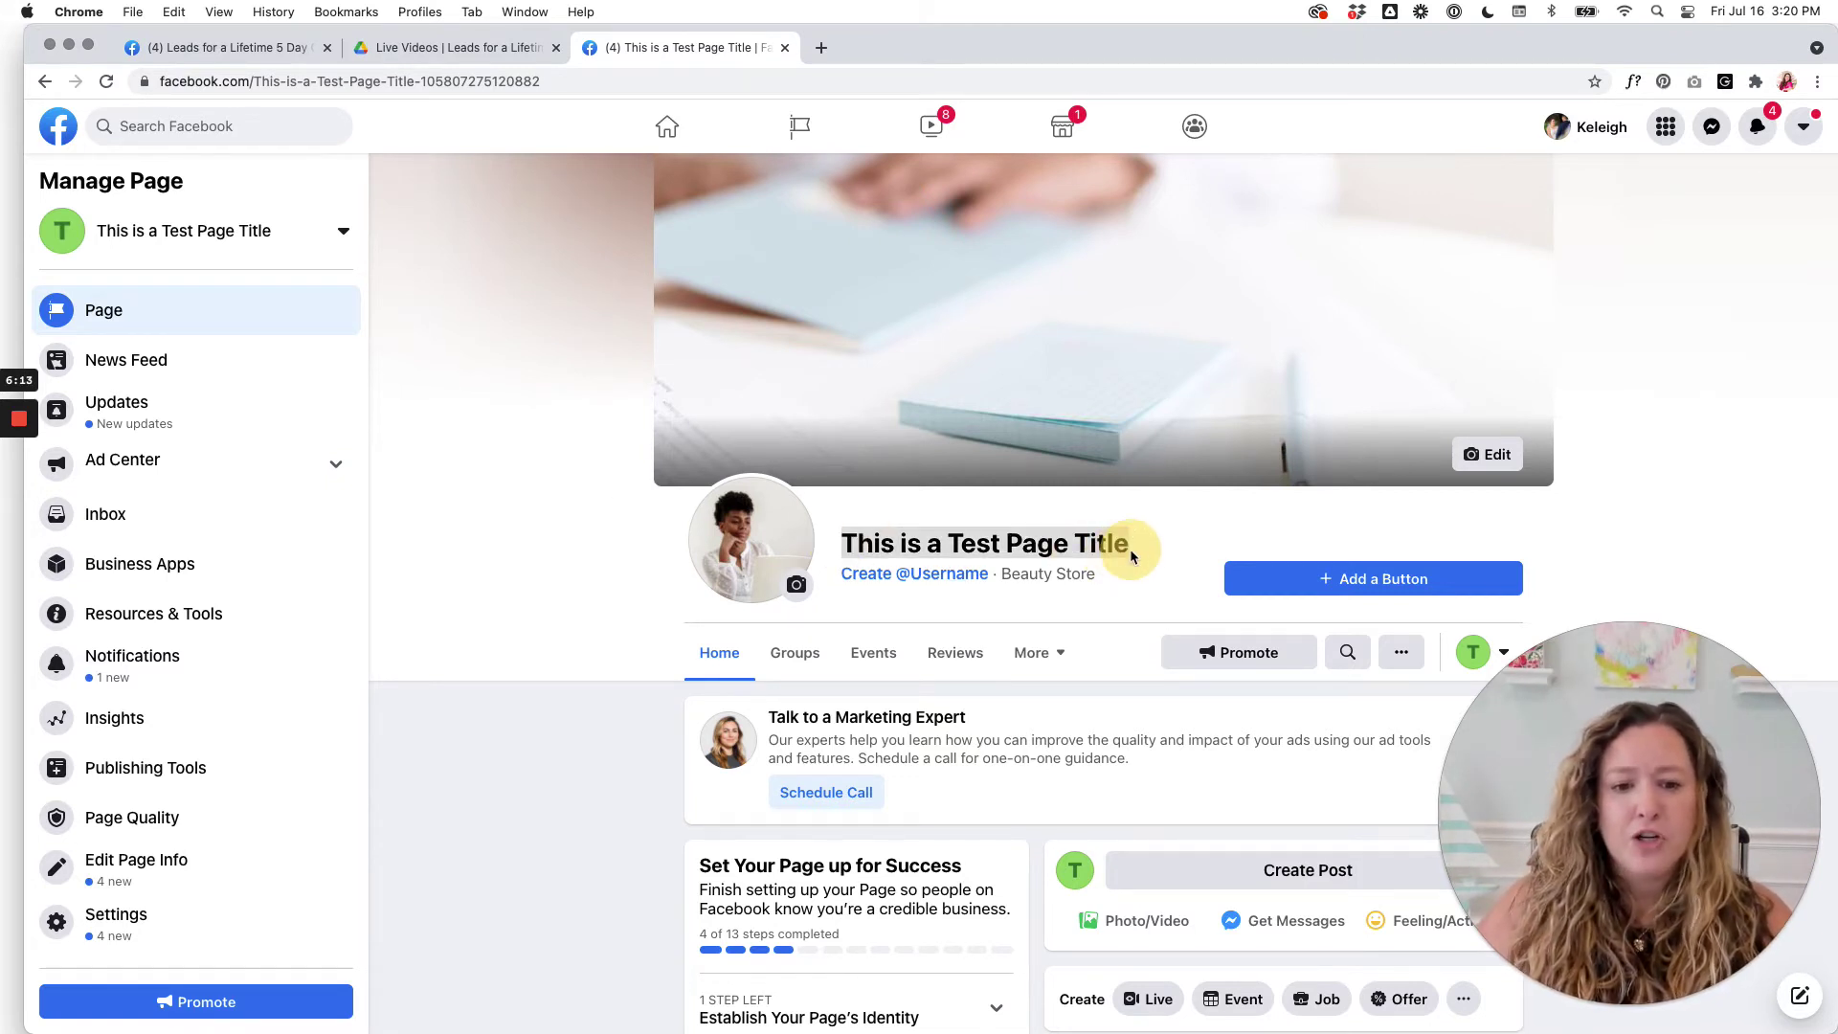
pyautogui.click(879, 594)
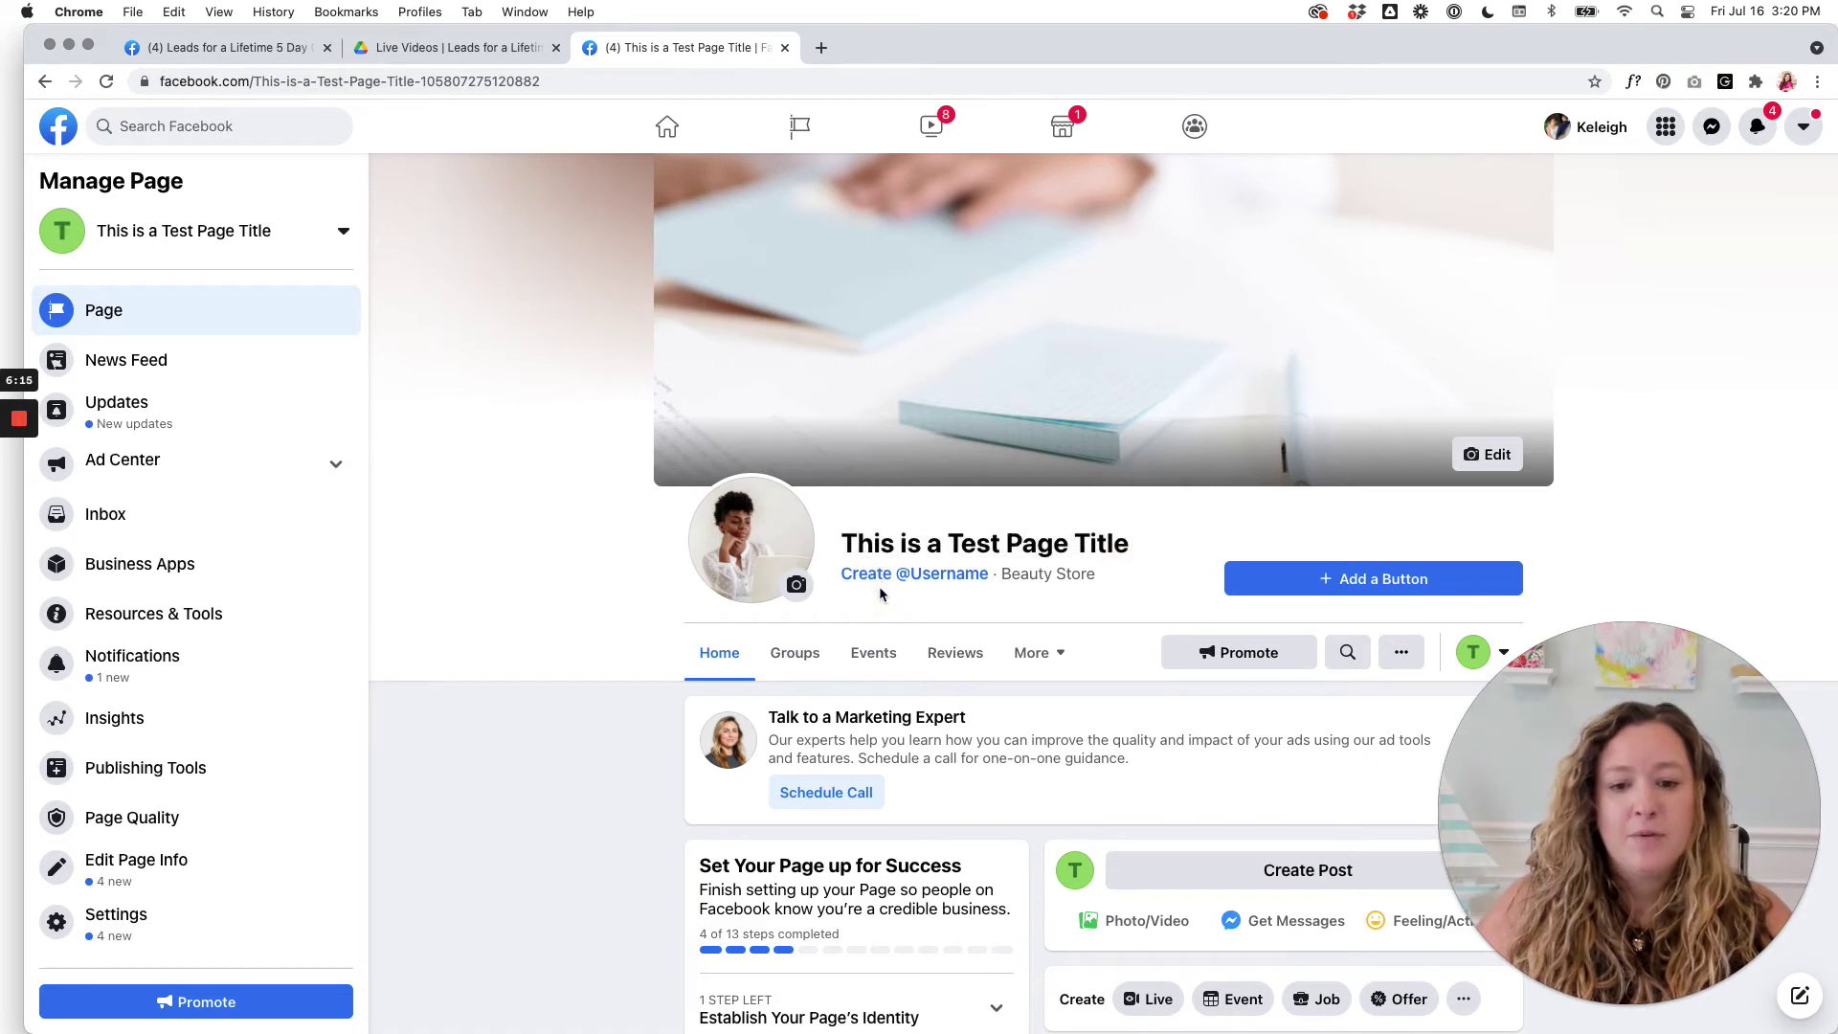
# Open the Create Page Username dialog, dismiss the password manager popup, and close it unsaved.
pyautogui.click(909, 578)
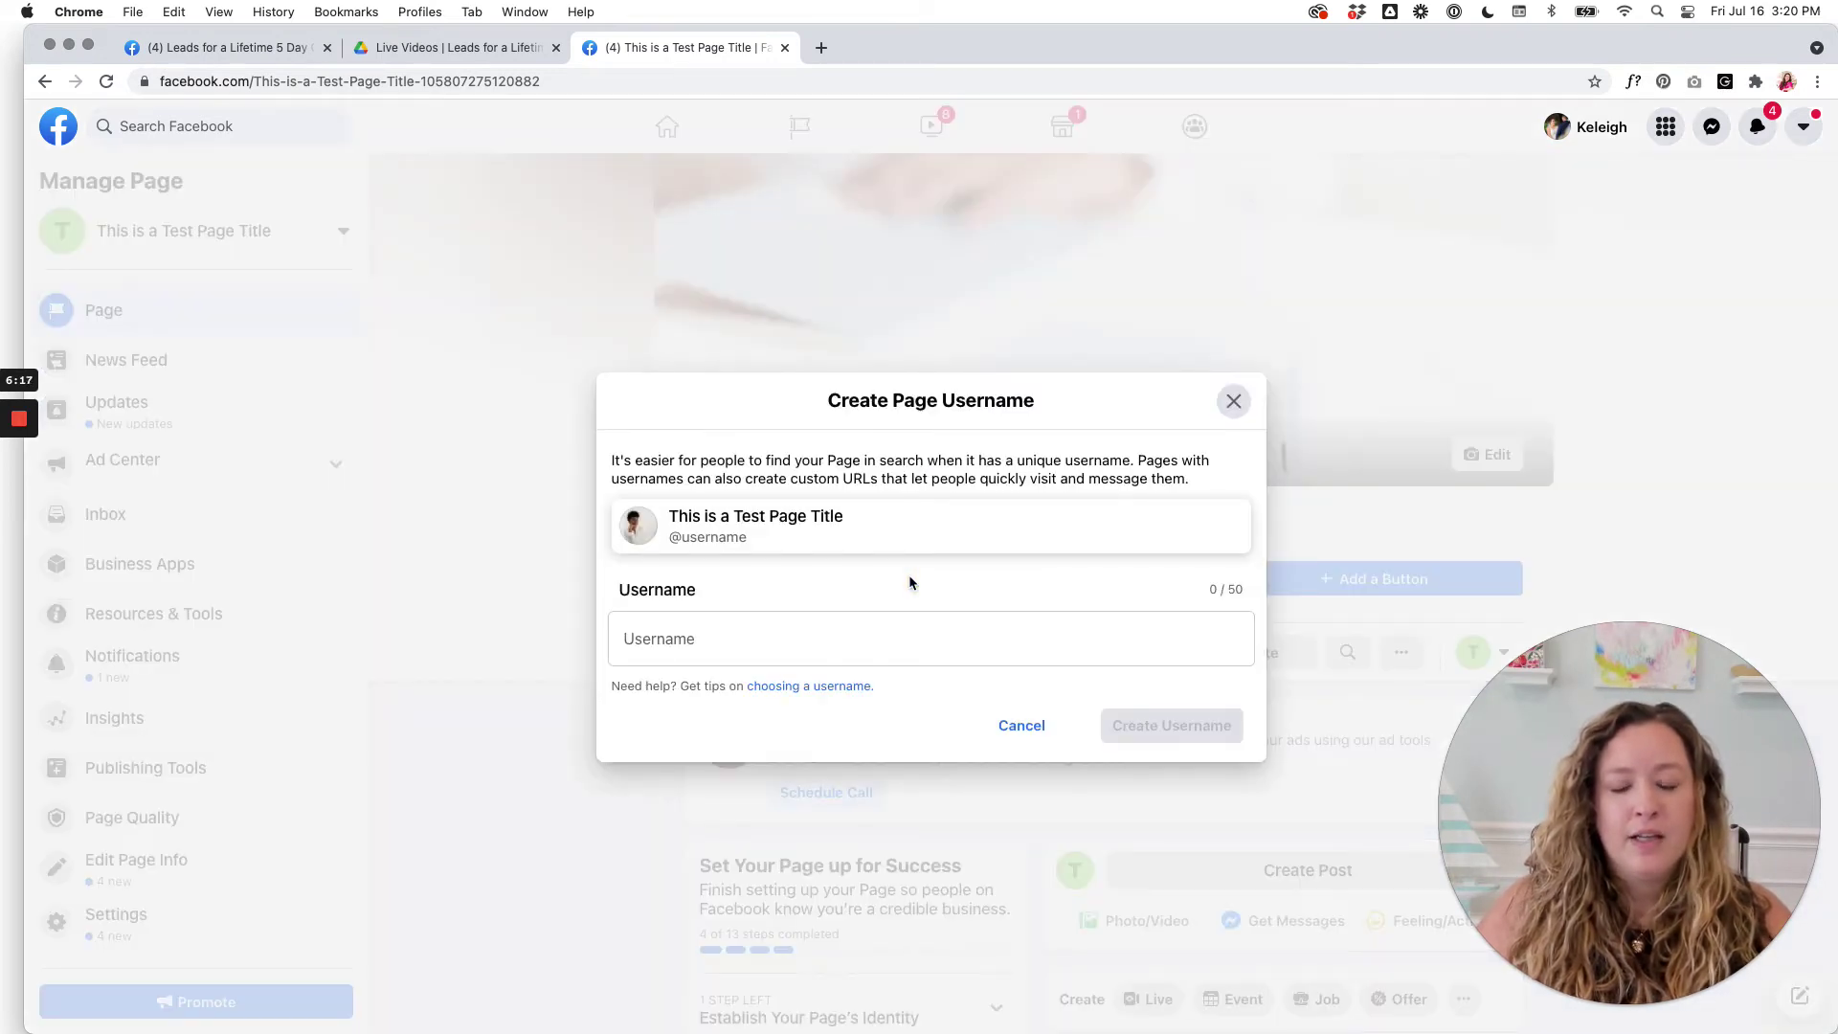
pyautogui.click(664, 632)
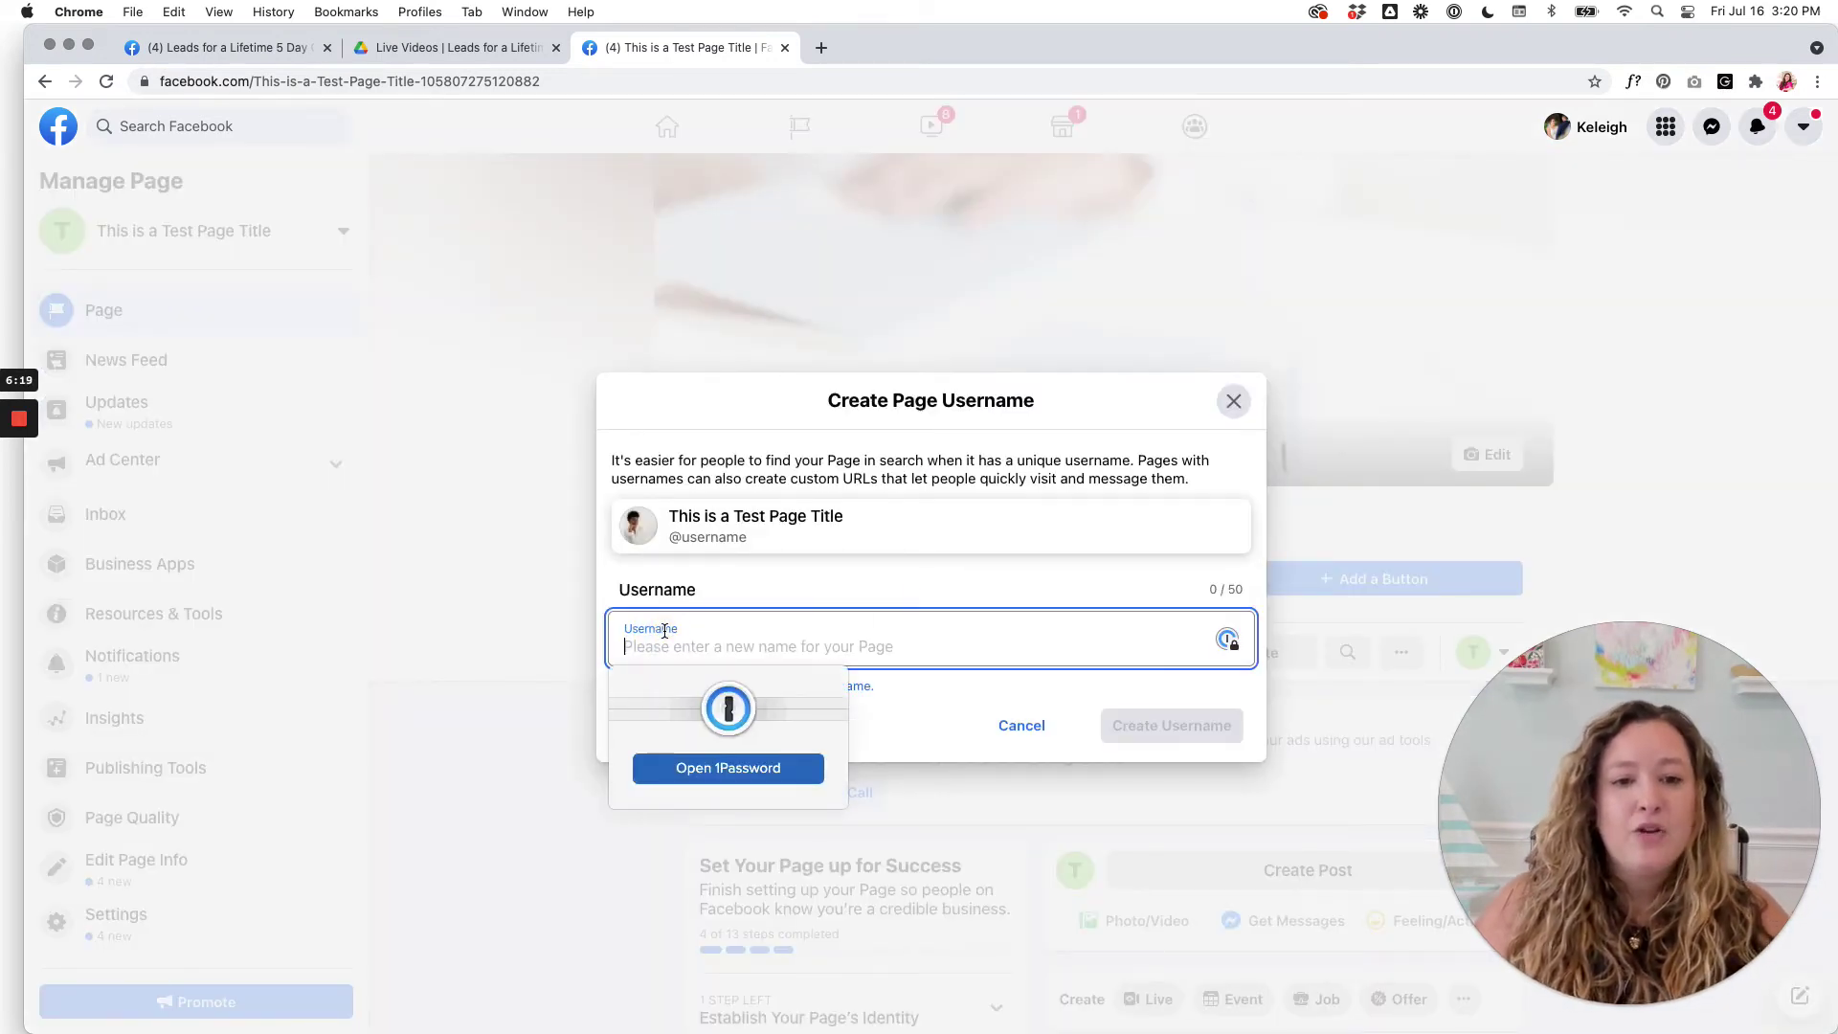
pyautogui.click(995, 699)
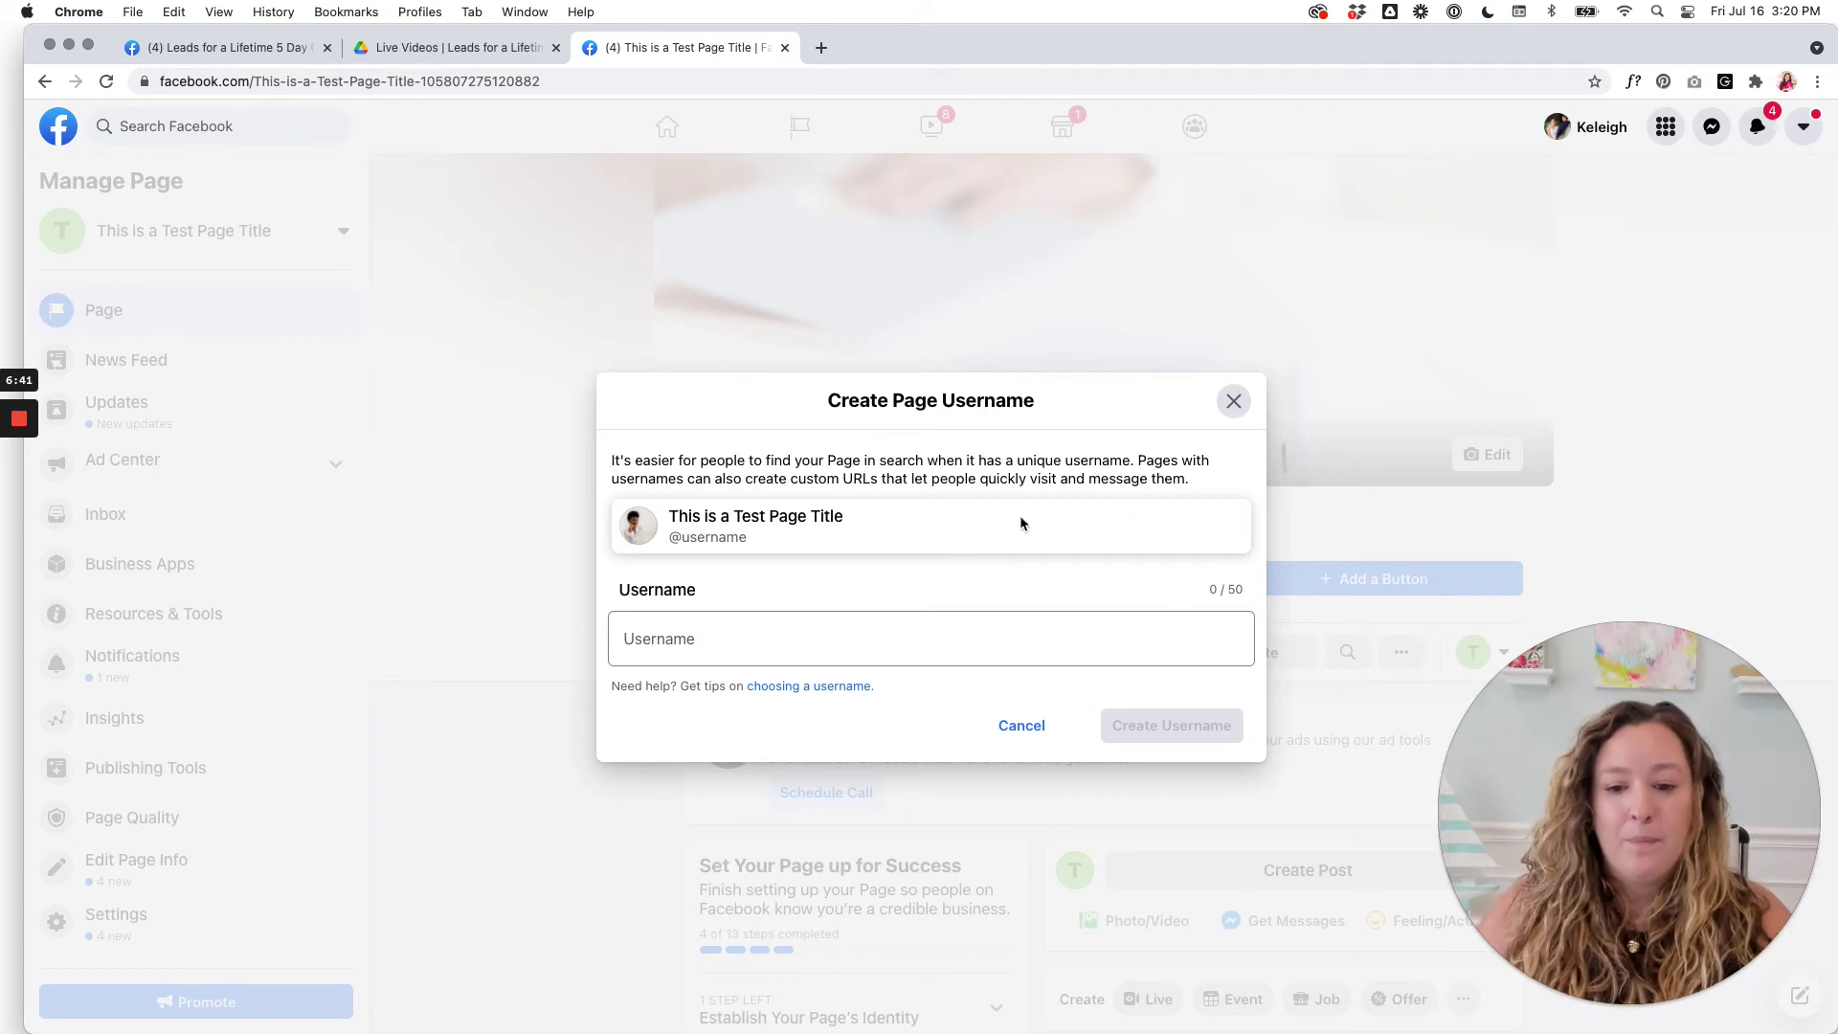
pyautogui.click(1233, 400)
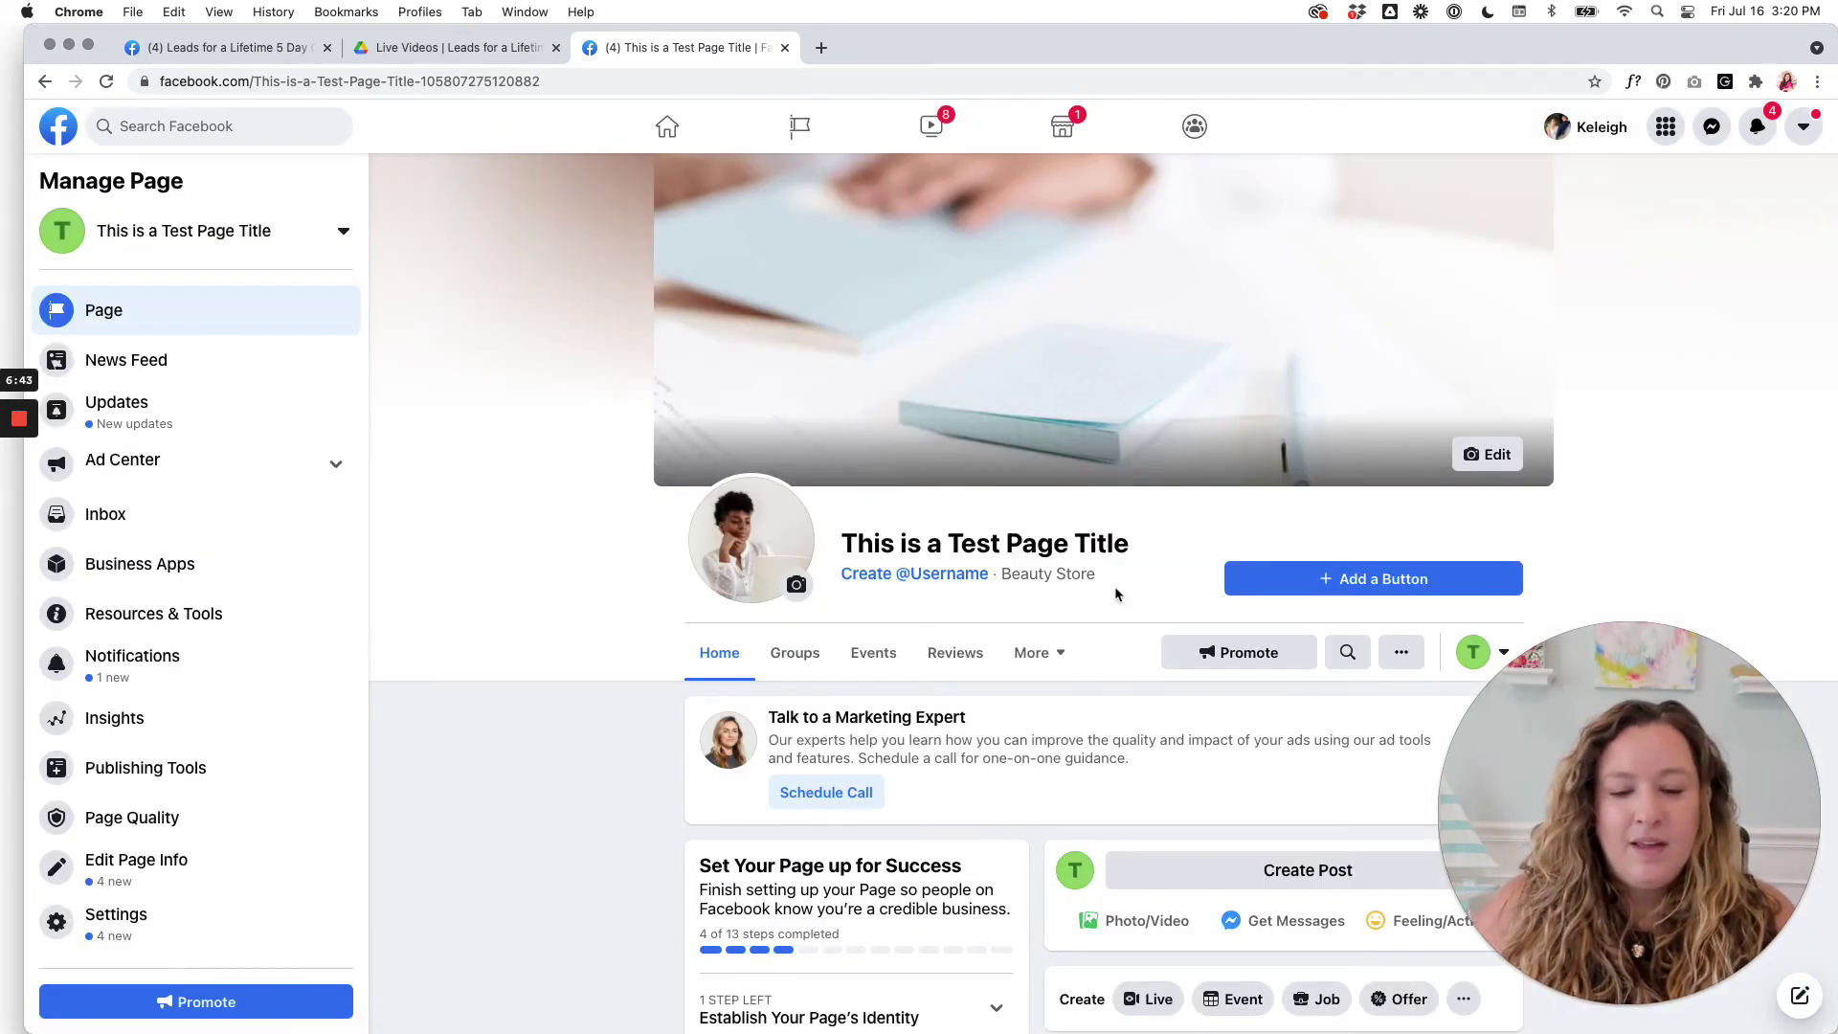
# Add Follow as the page's action button, bringing the setup checklist to 5 of 13.
pyautogui.scroll(-3, 1114, 587)
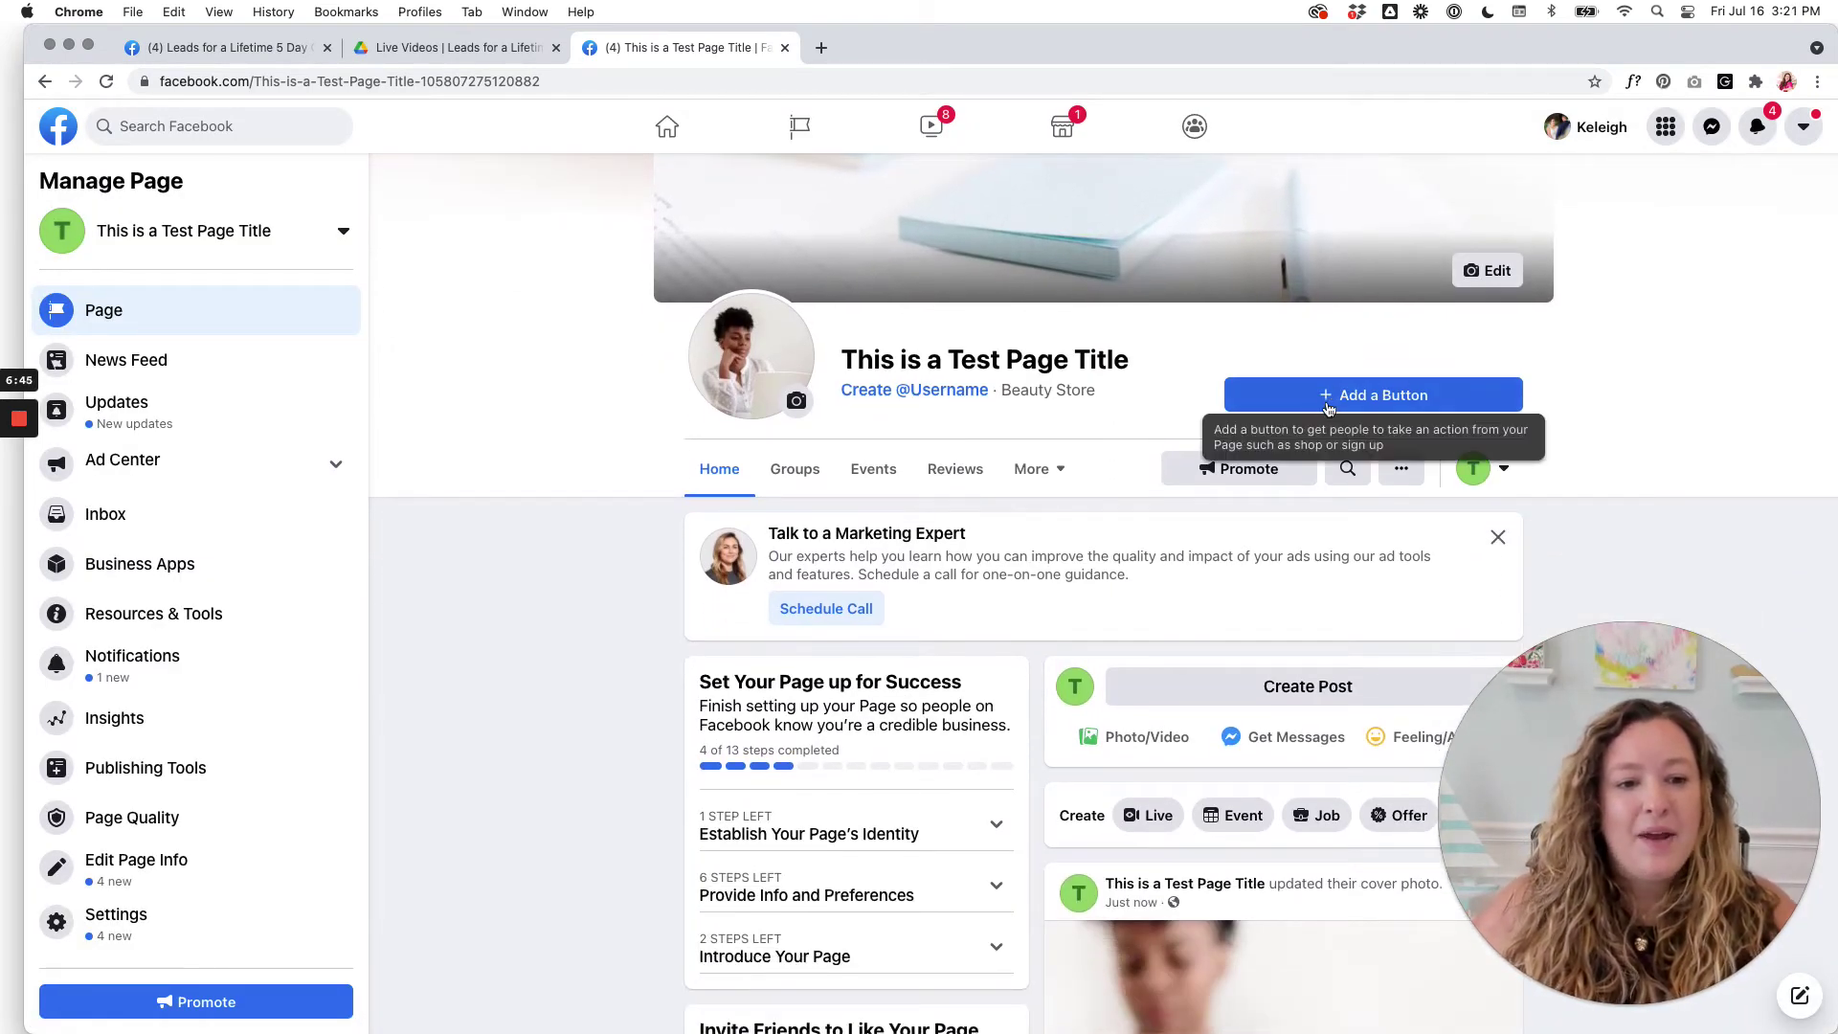
pyautogui.click(1400, 396)
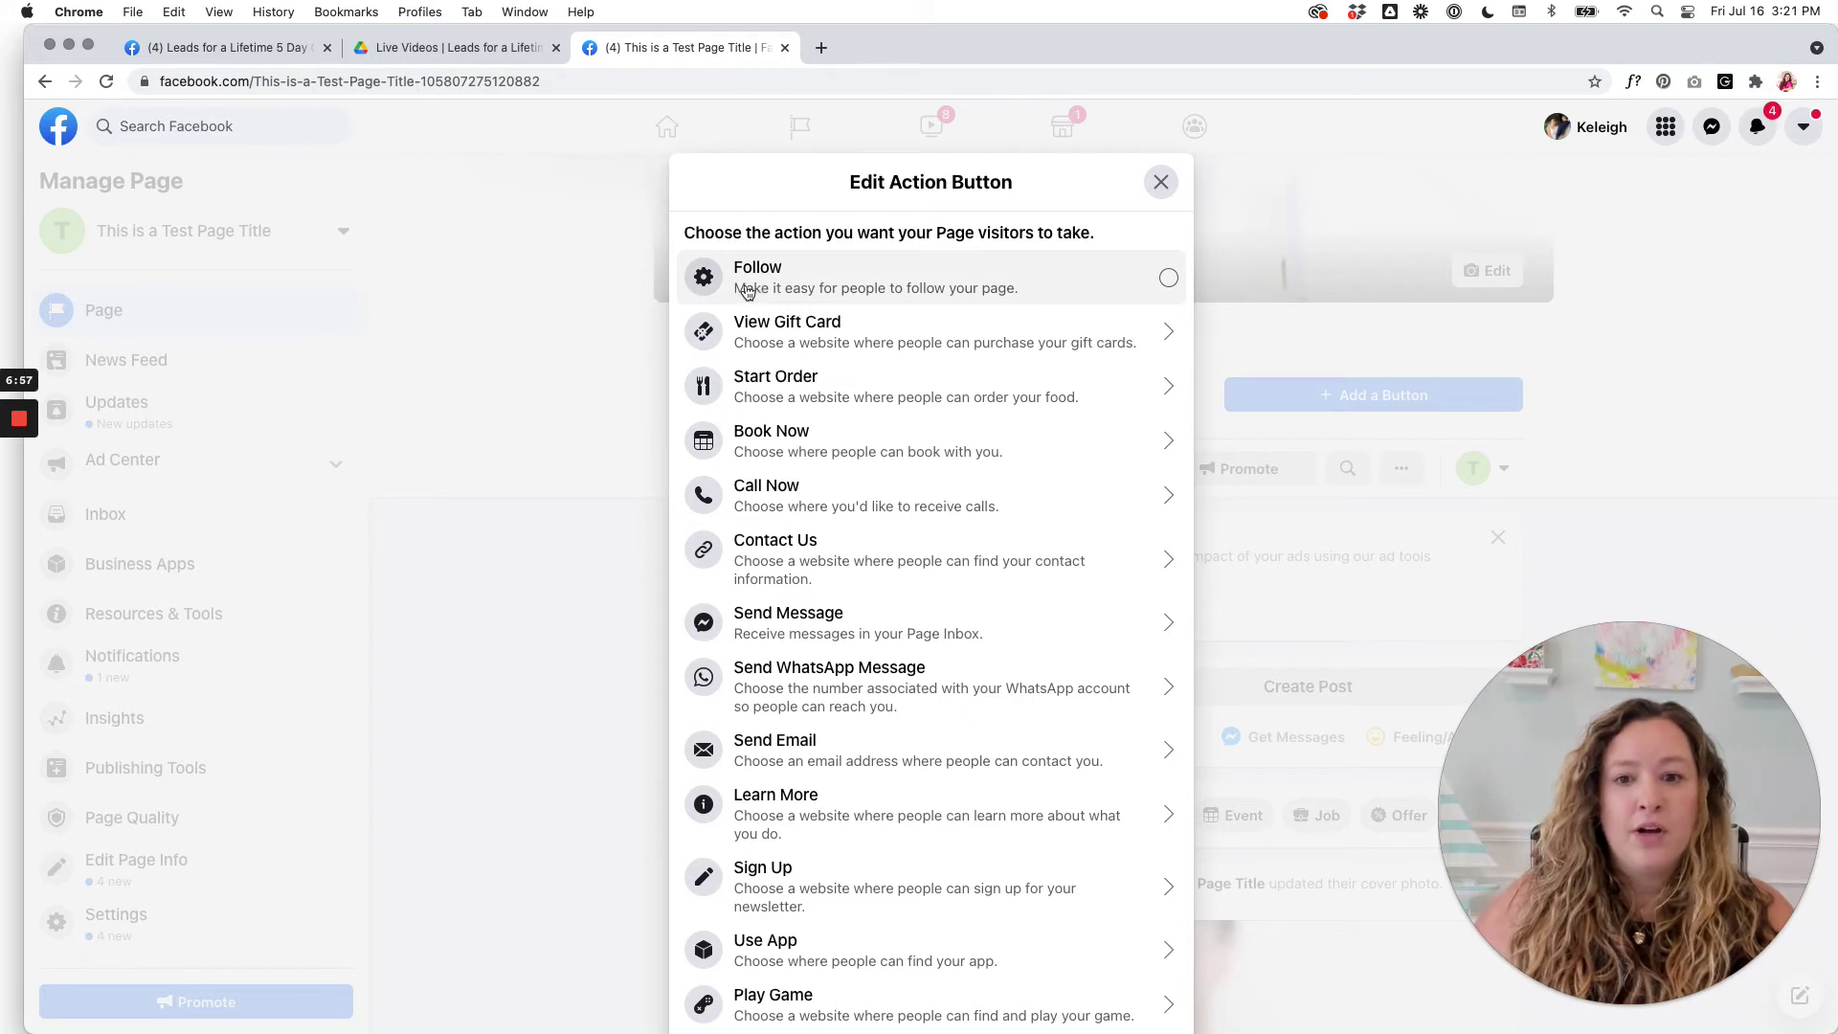
pyautogui.click(1169, 280)
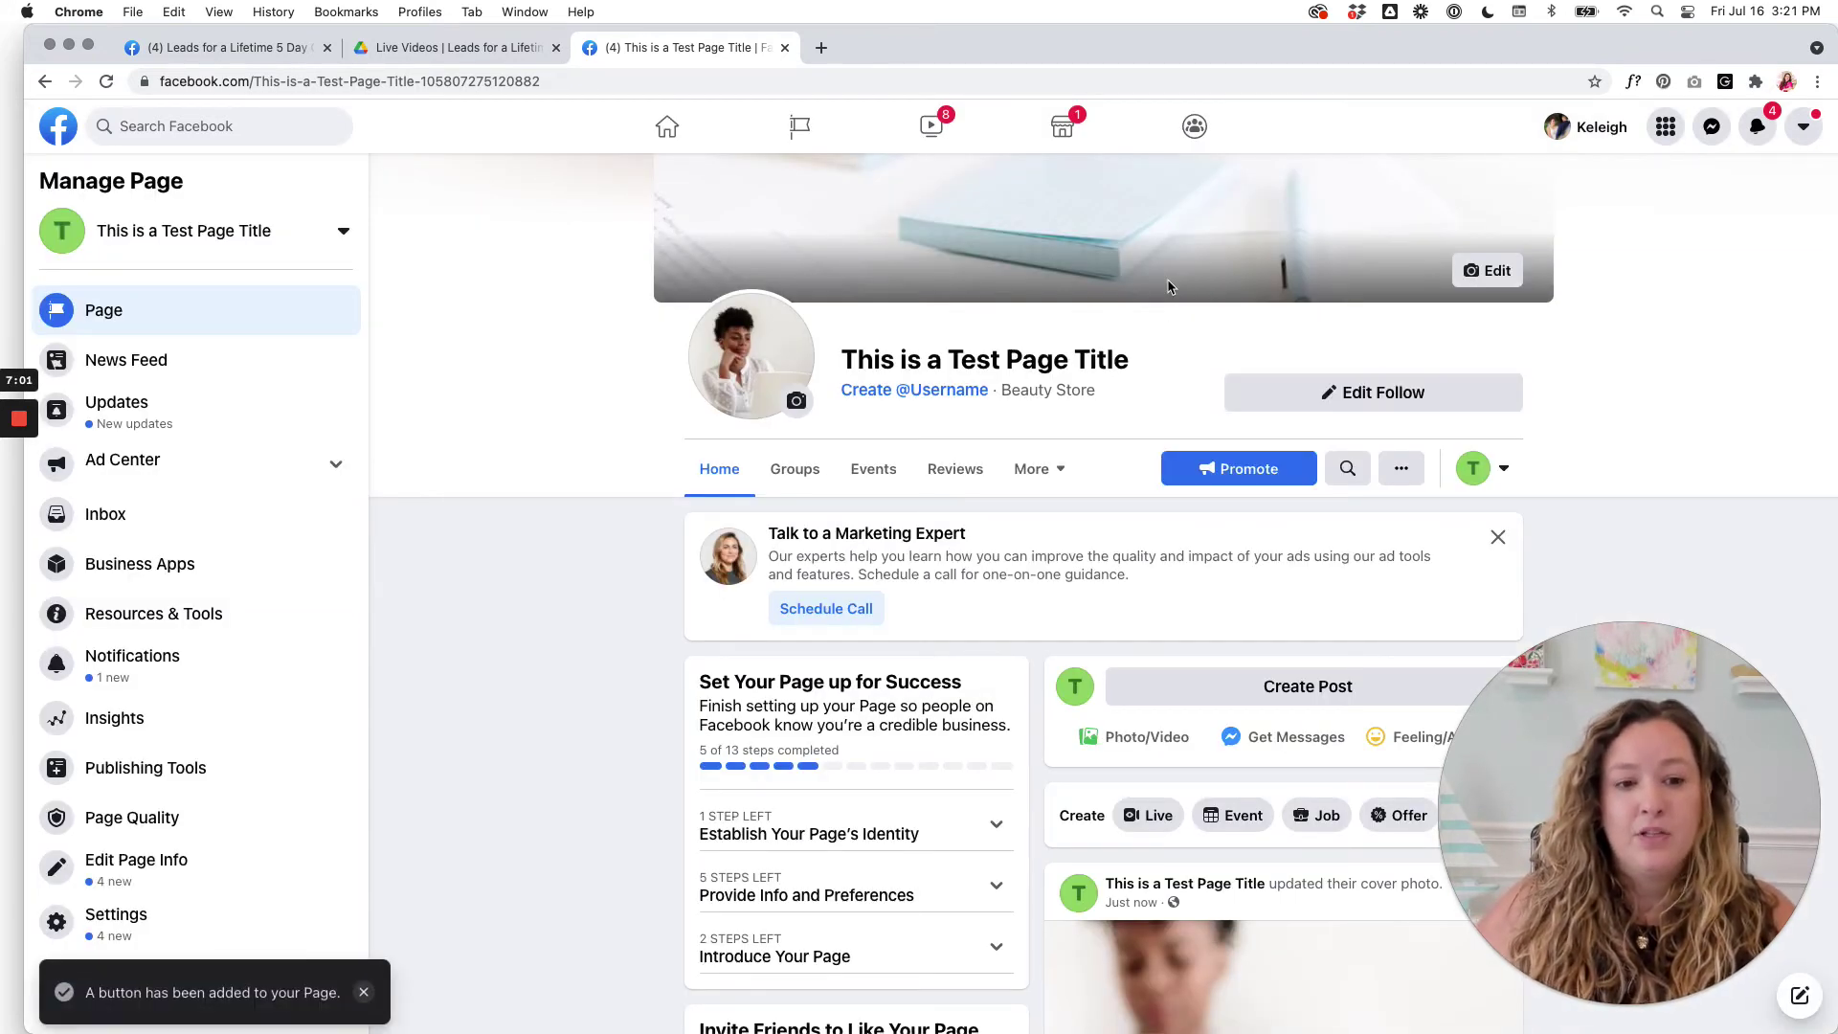
pyautogui.click(1373, 404)
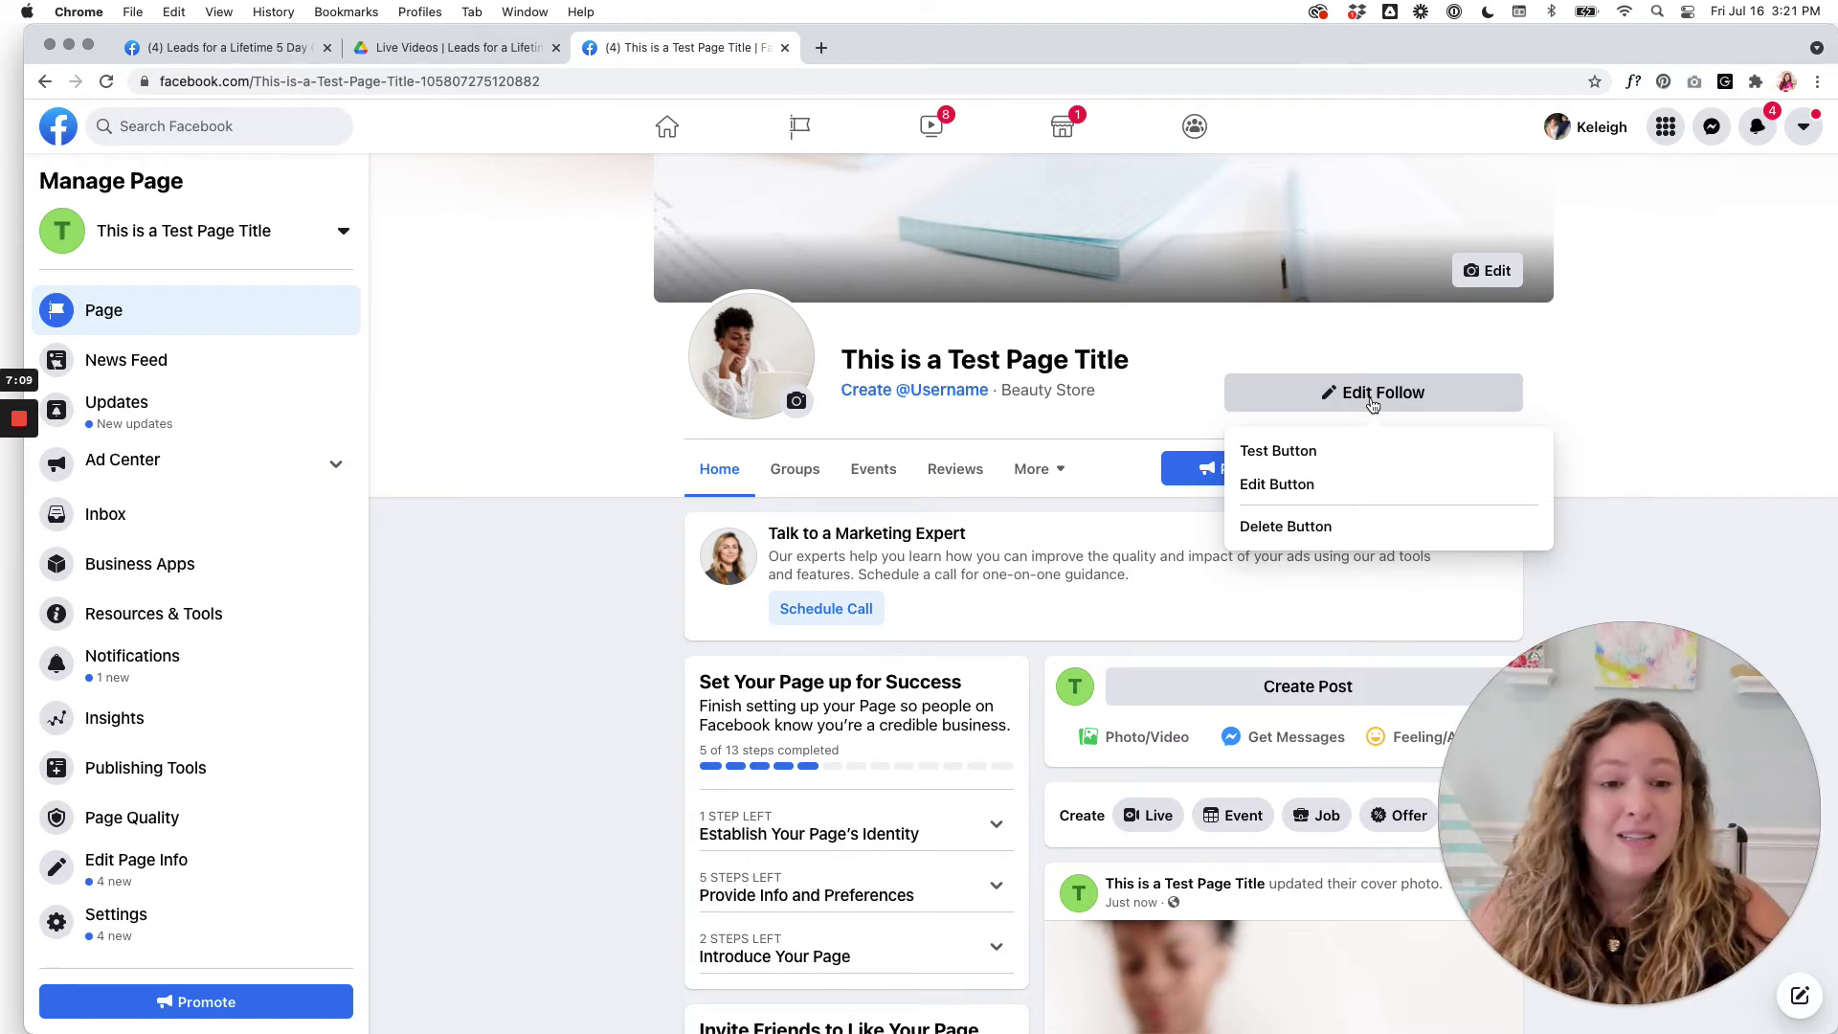
# Open Edit Button to change the page's Follow action and scroll the choices to Learn More.
pyautogui.click(1302, 490)
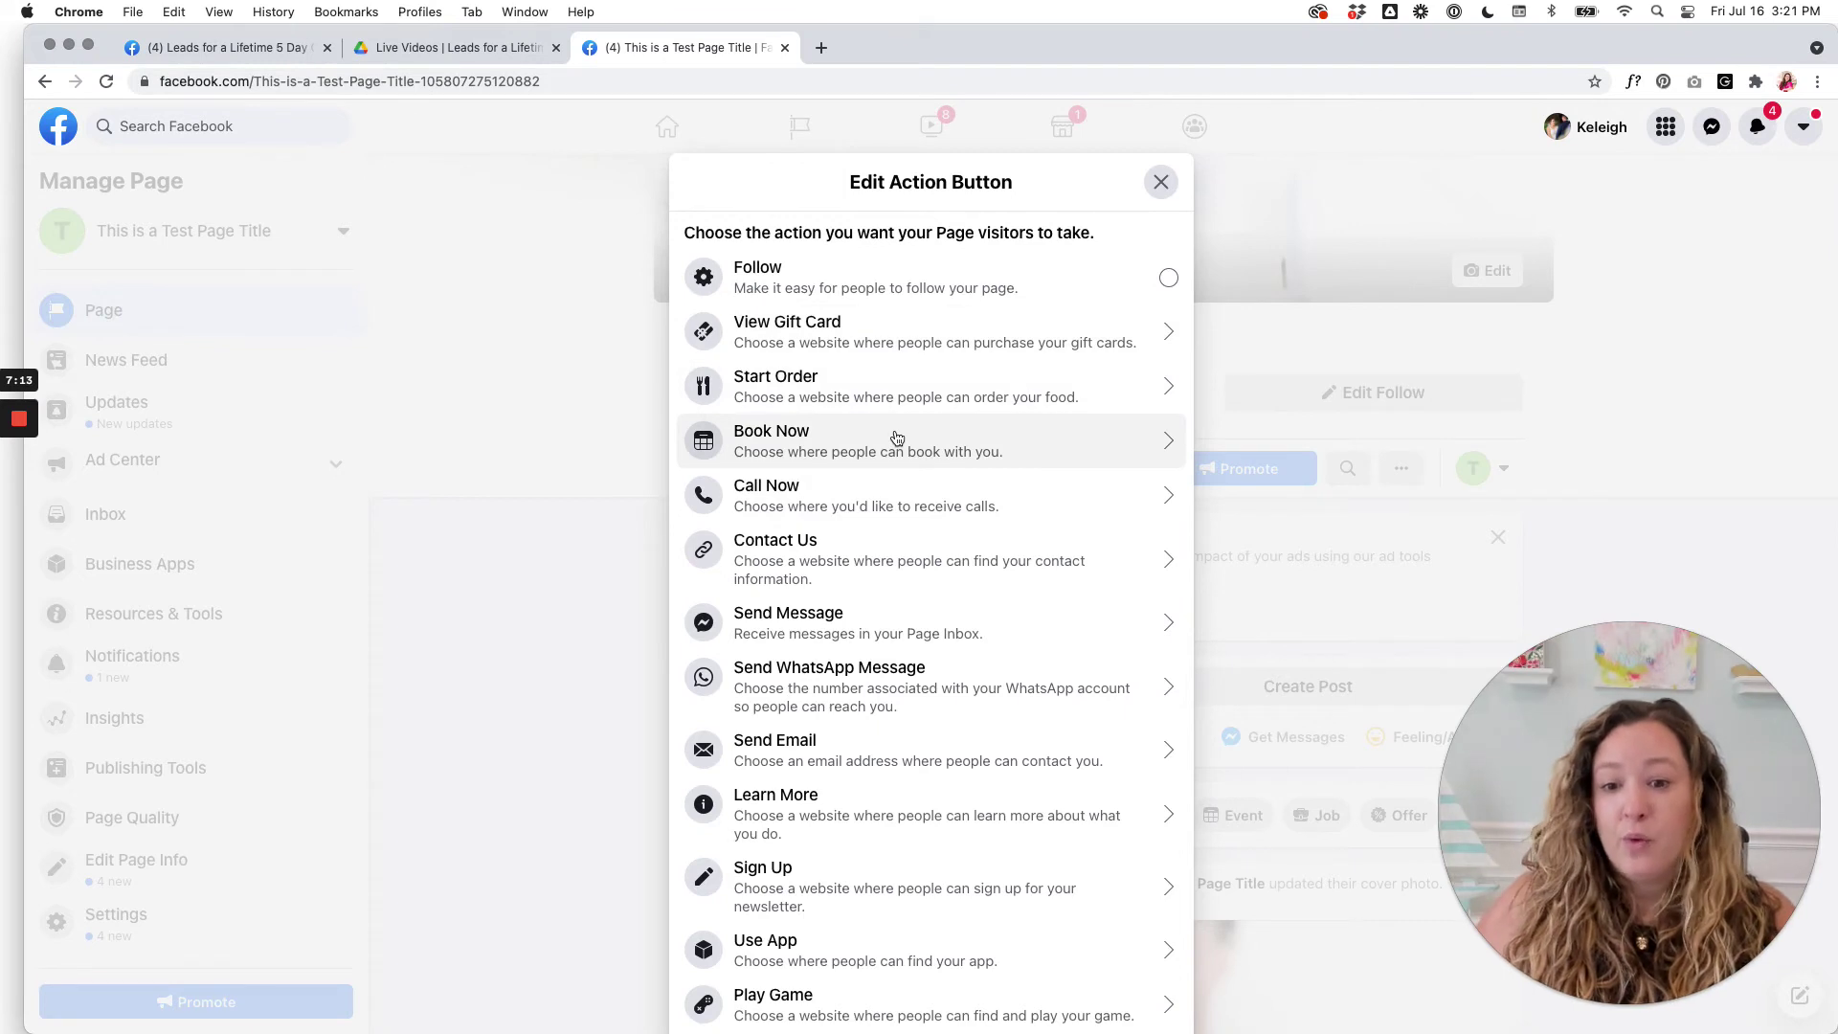
pyautogui.scroll(-3, 894, 439)
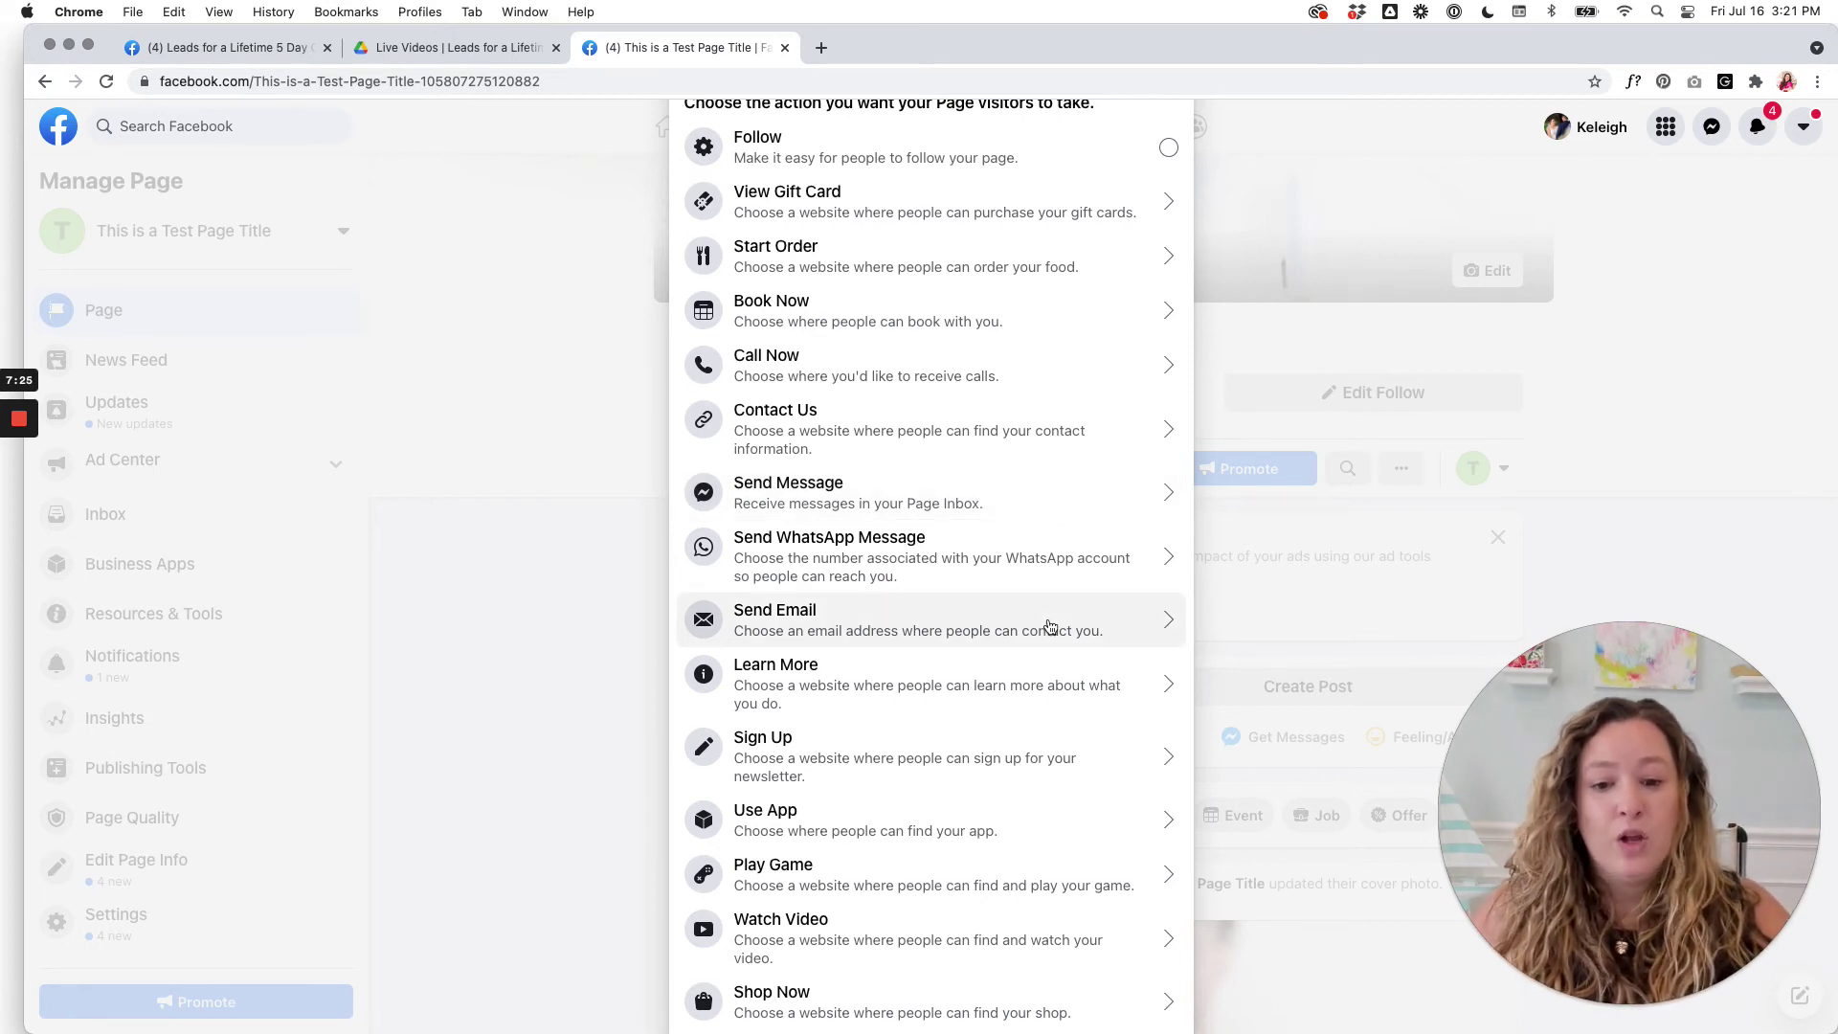
pyautogui.scroll(-2, 1048, 627)
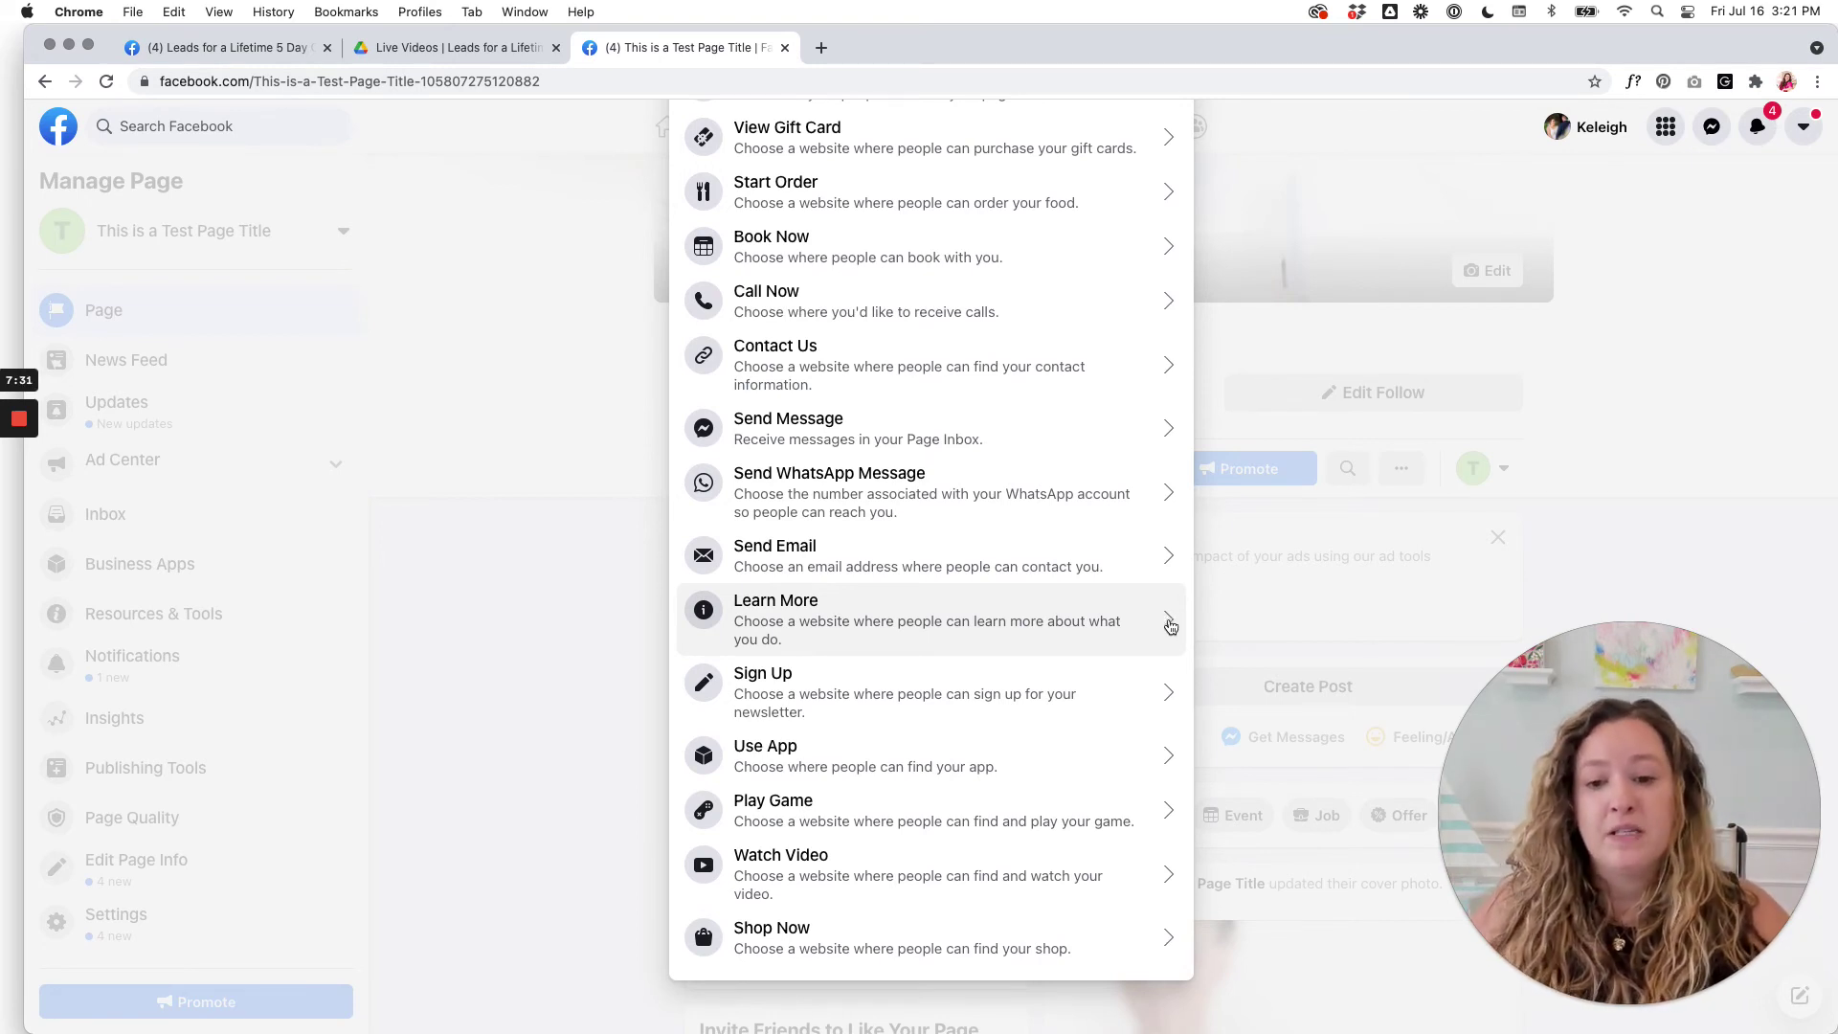
# Set the button to Learn More with website MYANCHORCARD.COM, replacing the mistyped text, and save.
pyautogui.click(889, 623)
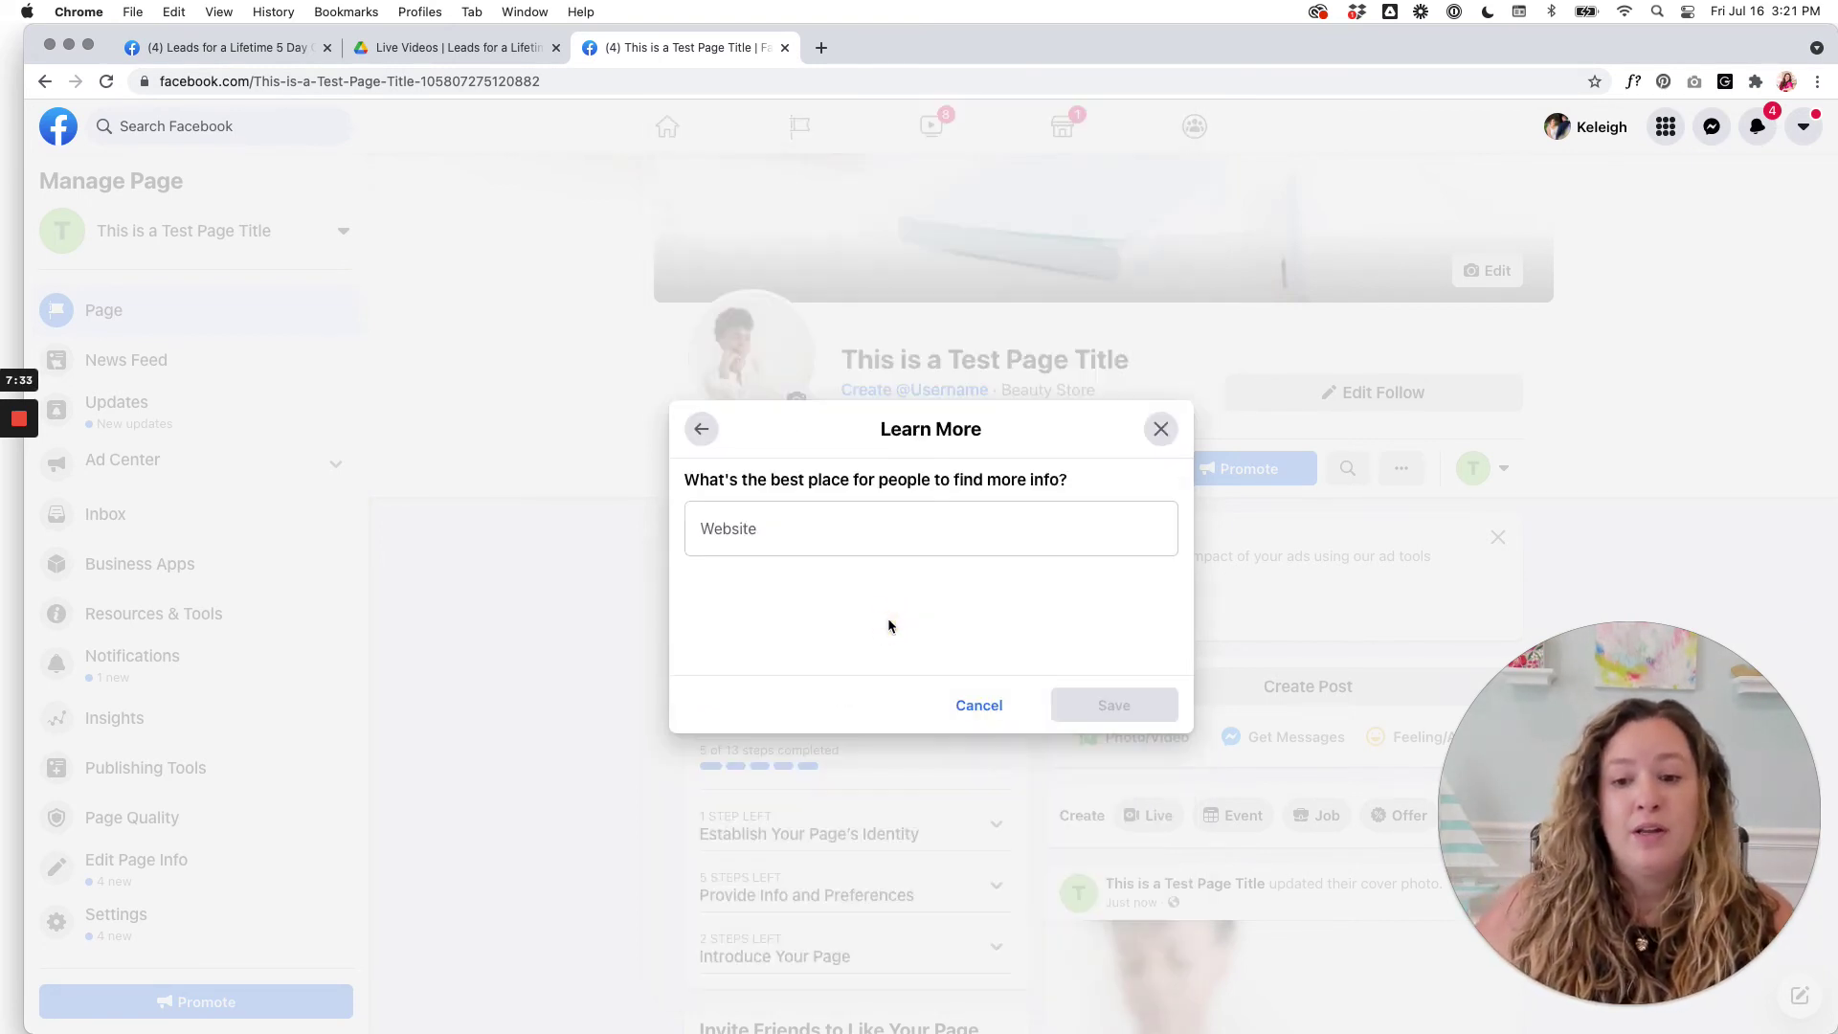
pyautogui.click(754, 529)
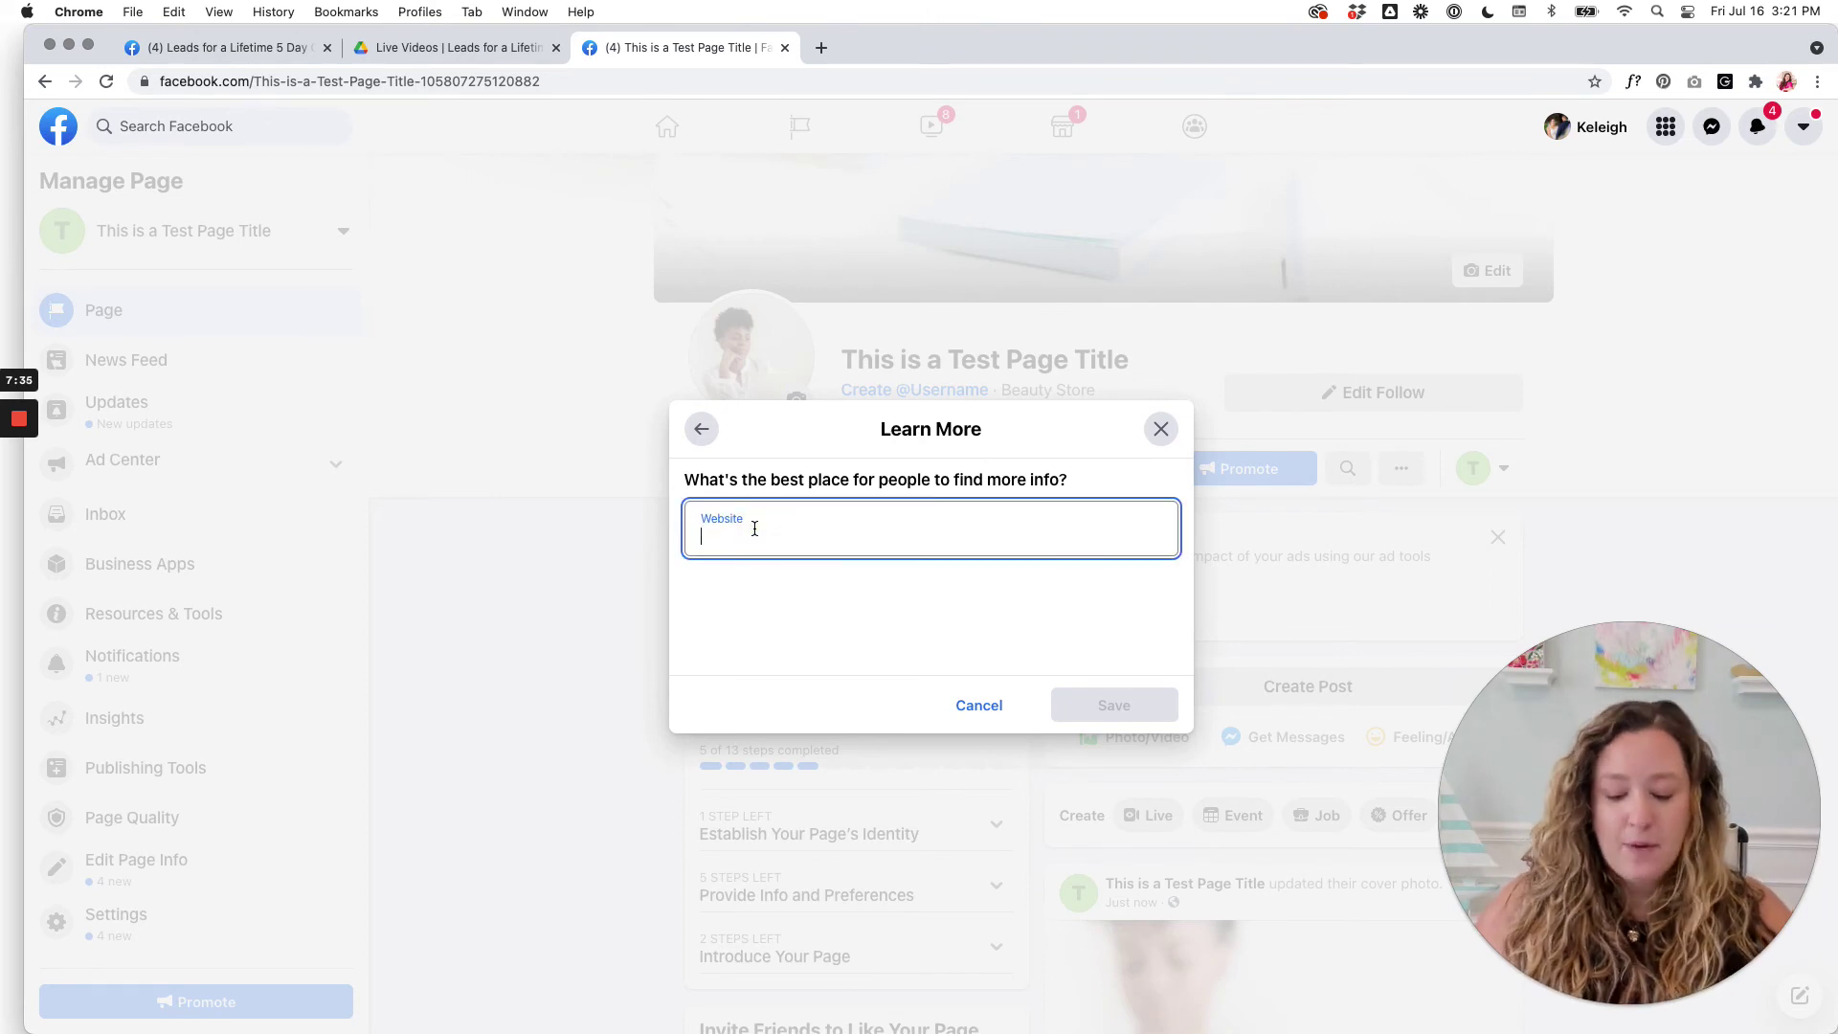
pyautogui.write('MYQANCHOR')
pyautogui.press('super+a')
pyautogui.write('MYANCHORCARD.COM')
pyautogui.click(1116, 716)
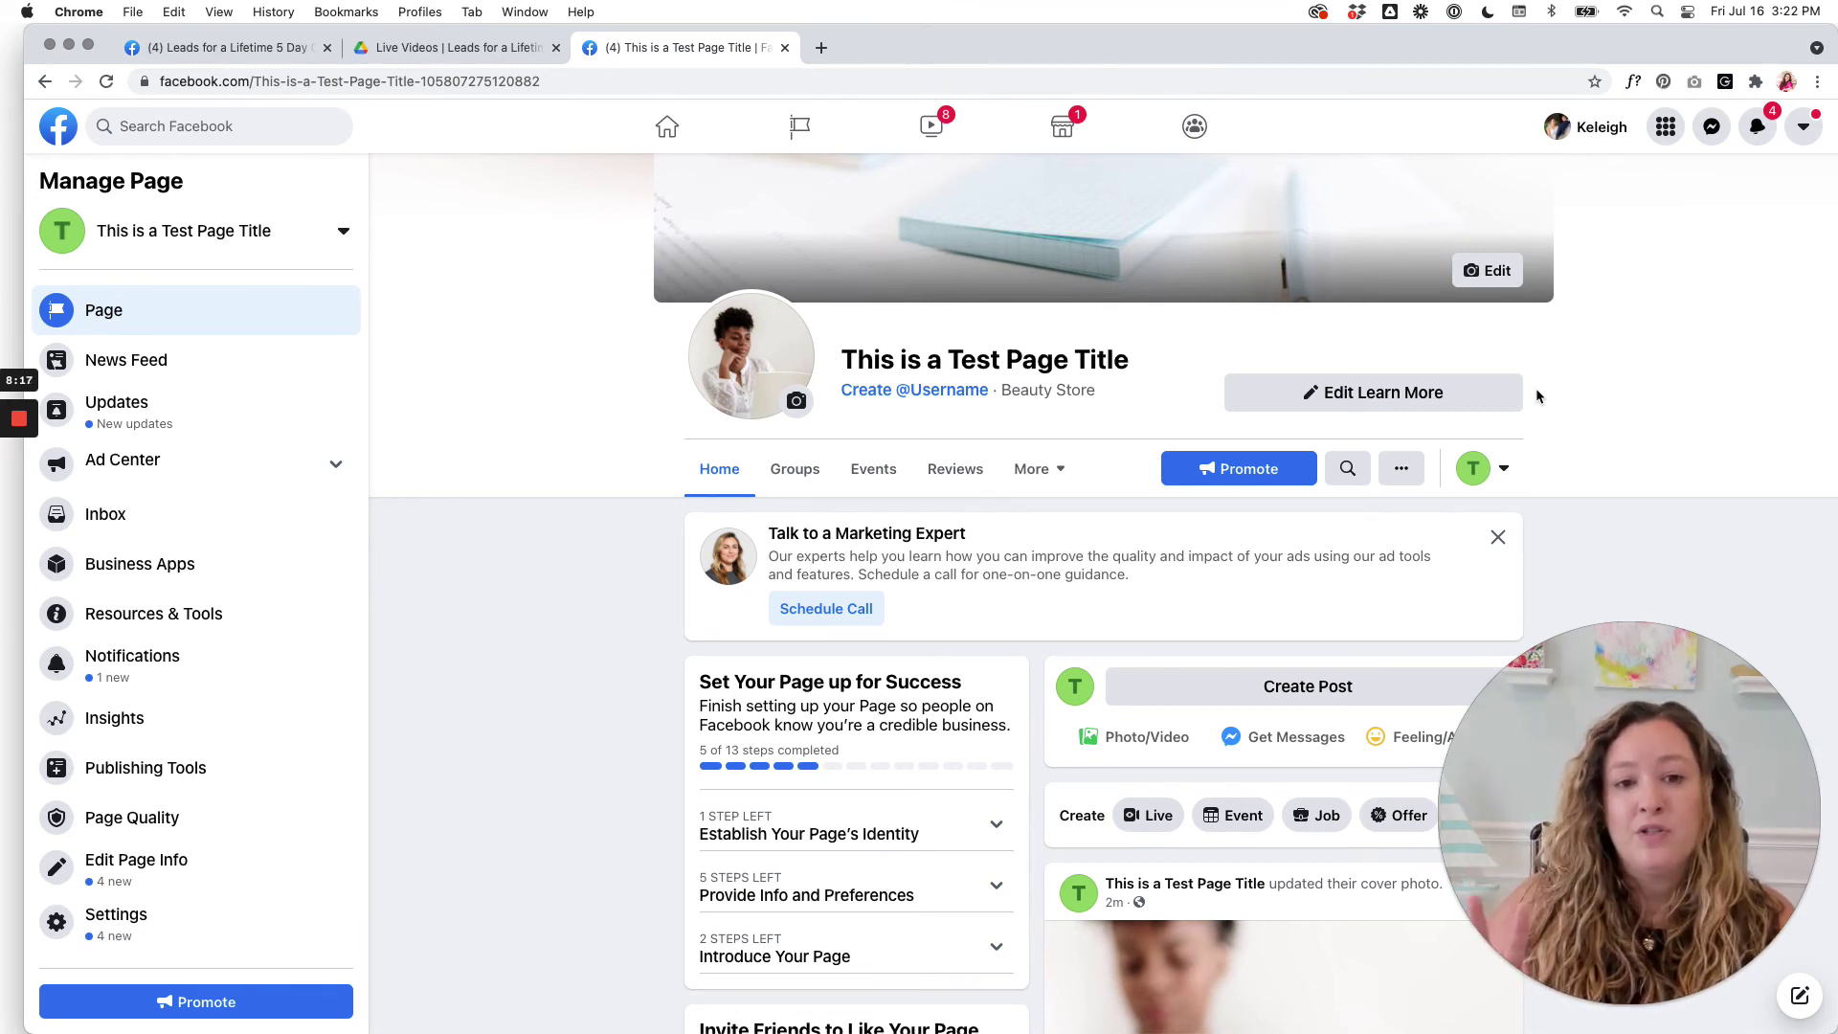
# Scroll the page and start a new page post with Create Post.
pyautogui.scroll(2, 1629, 342)
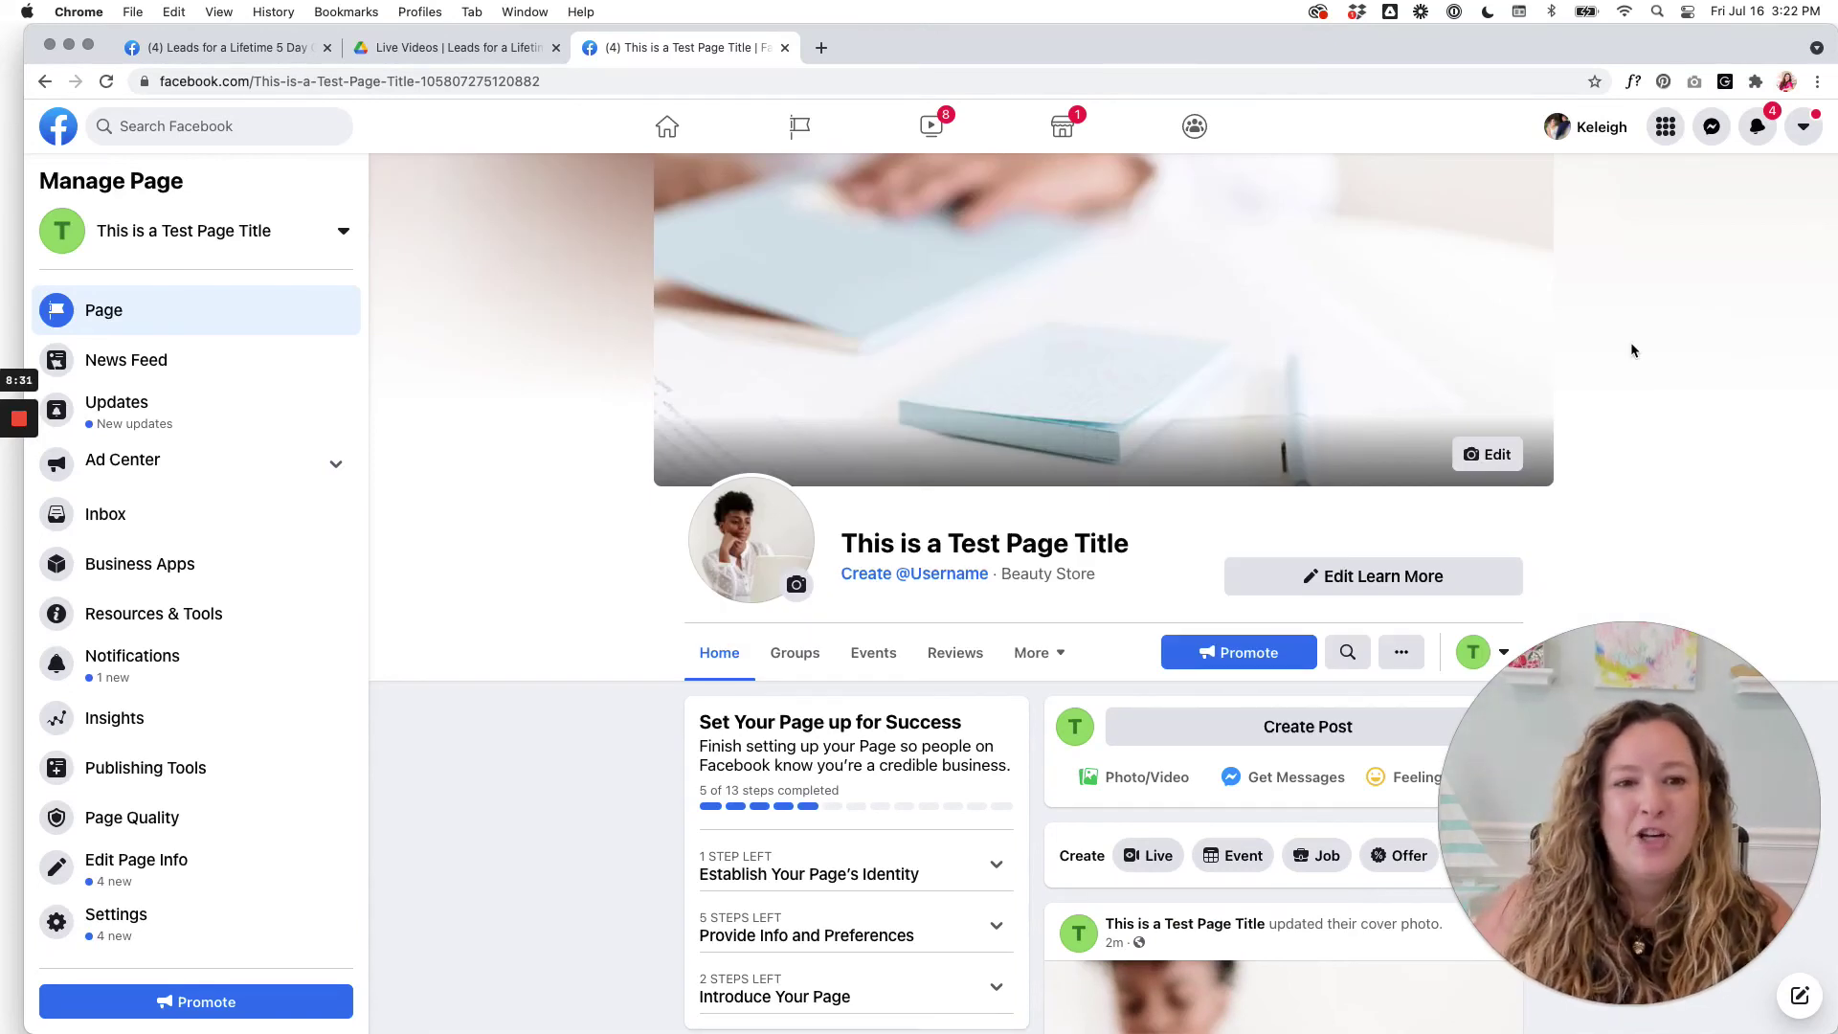
pyautogui.scroll(-5, 1631, 351)
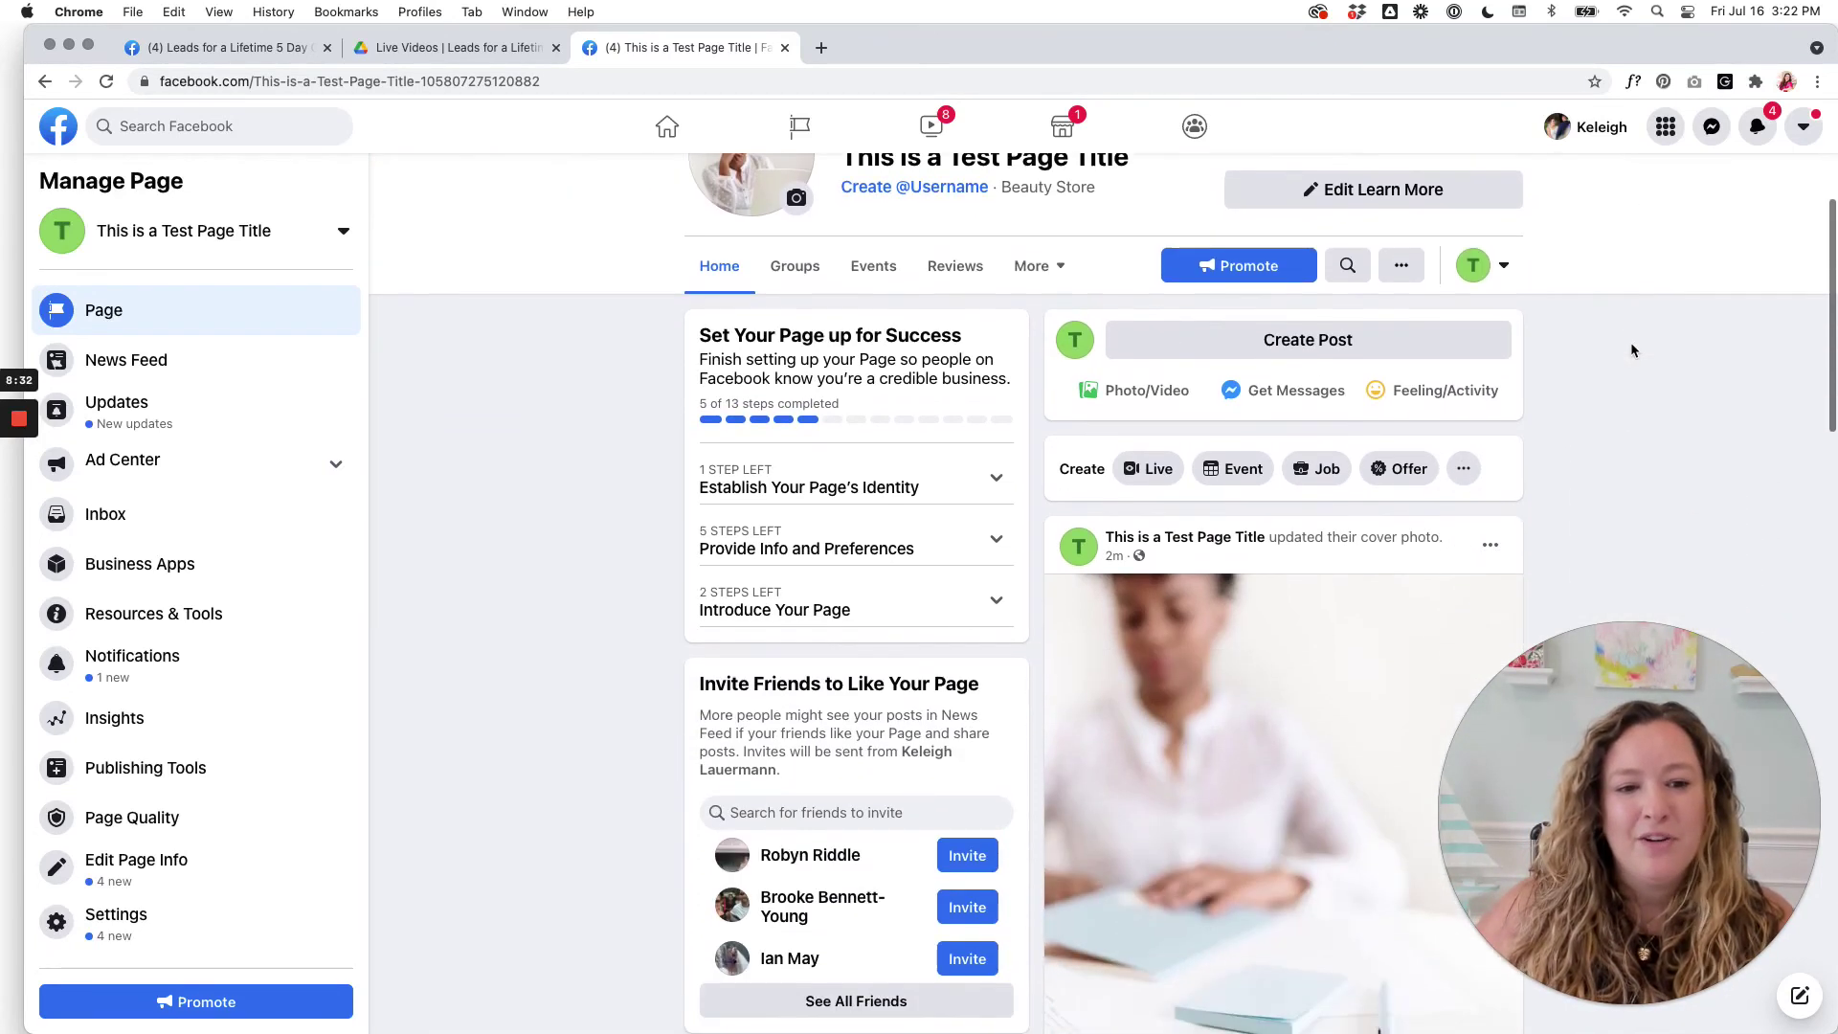
pyautogui.click(1320, 316)
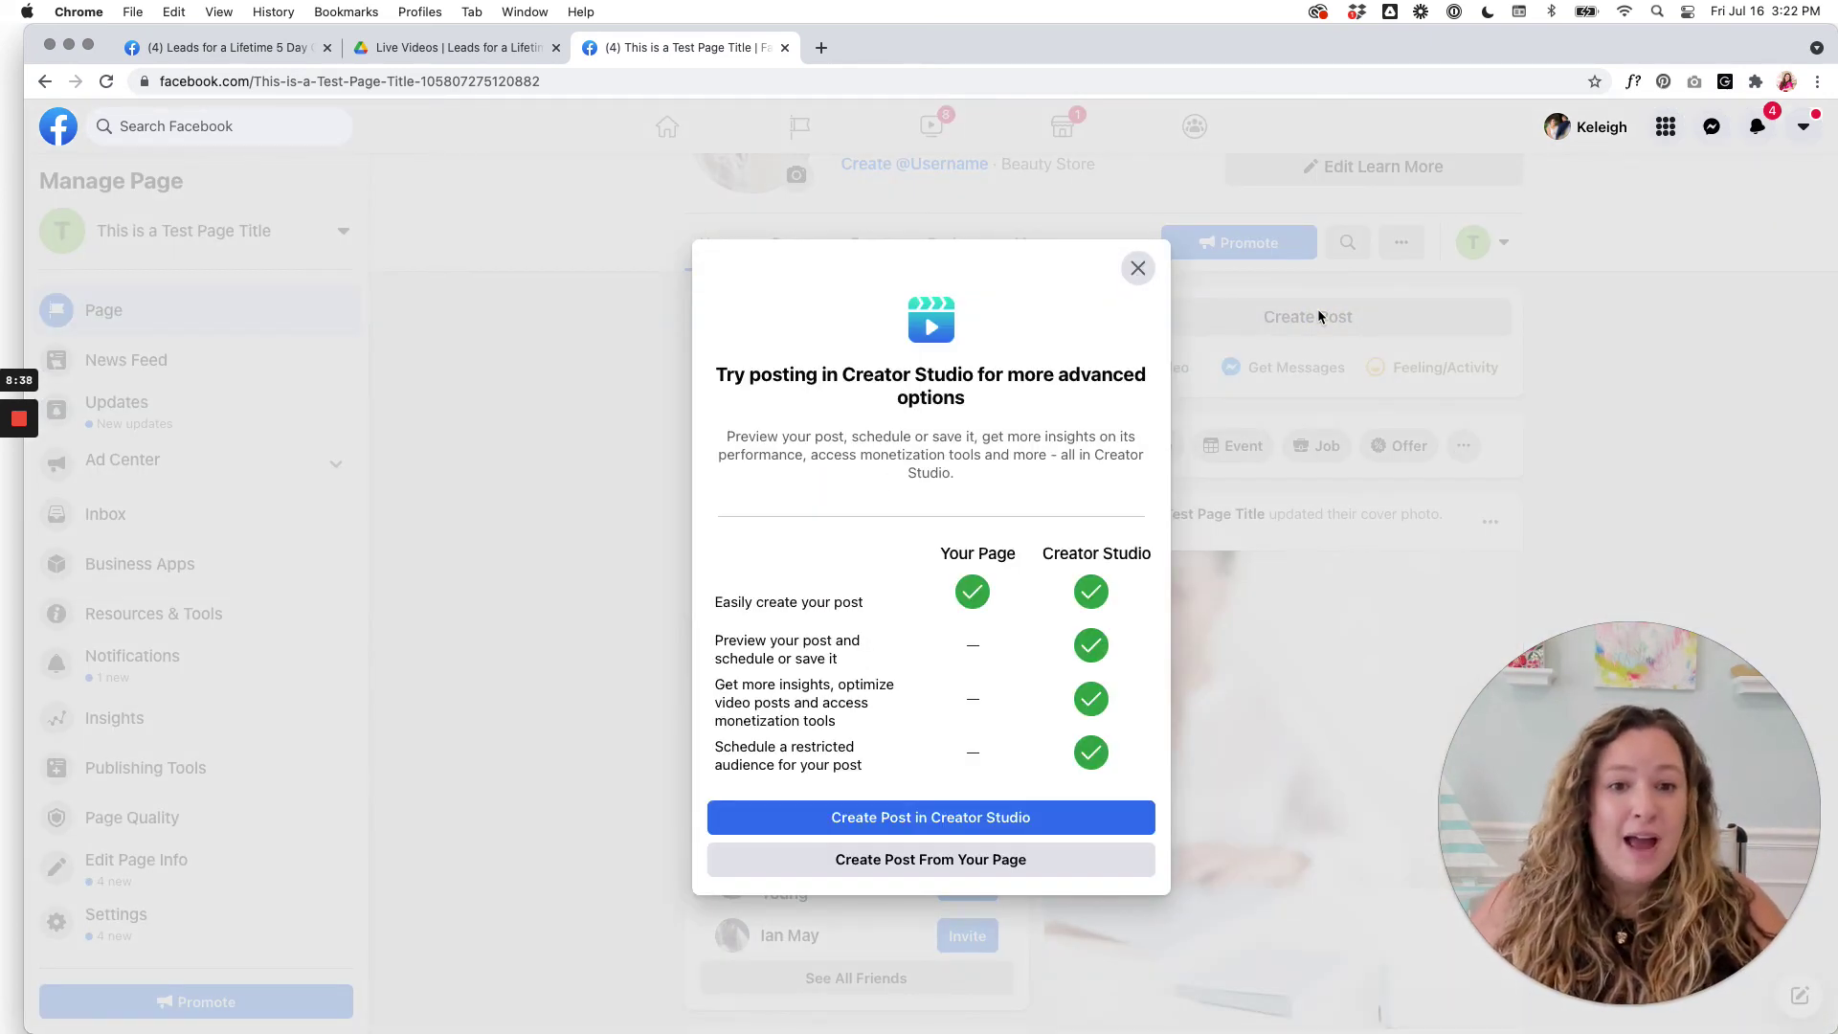
# Open the composer from the page, then close it and the Creator Studio prompt unposted.
pyautogui.click(993, 869)
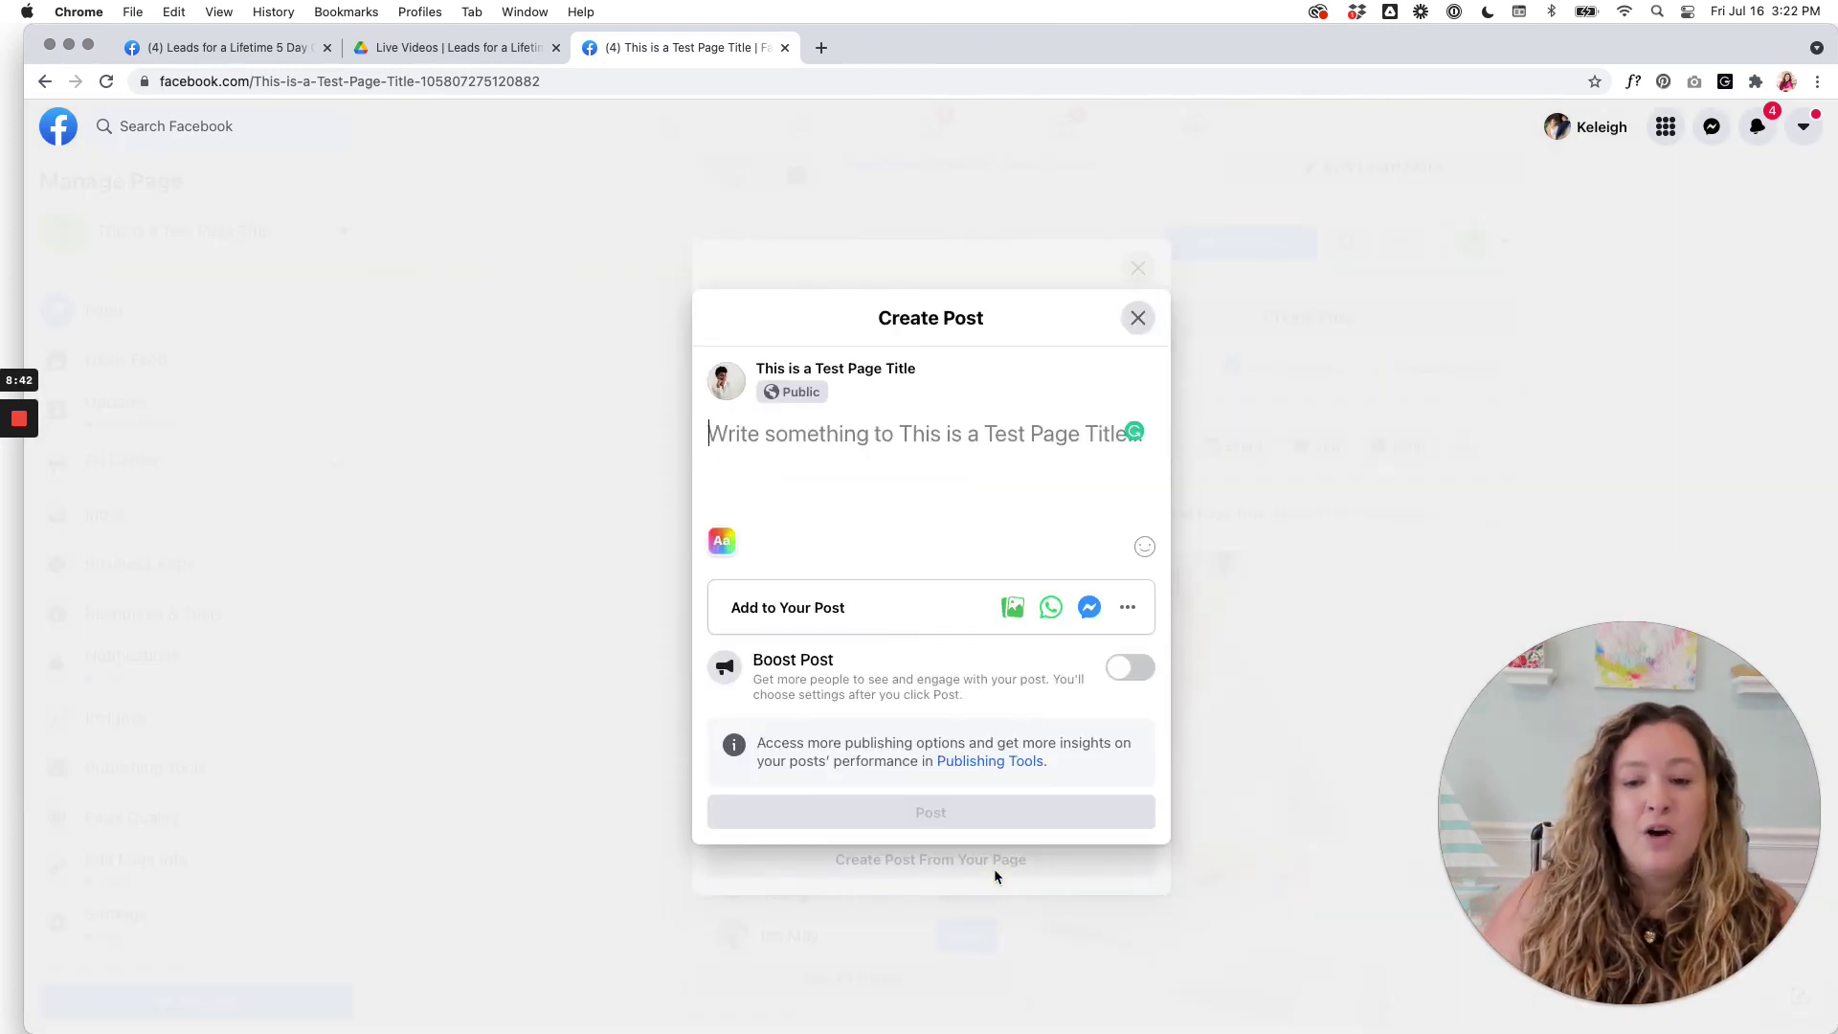
pyautogui.click(747, 429)
pyautogui.click(906, 473)
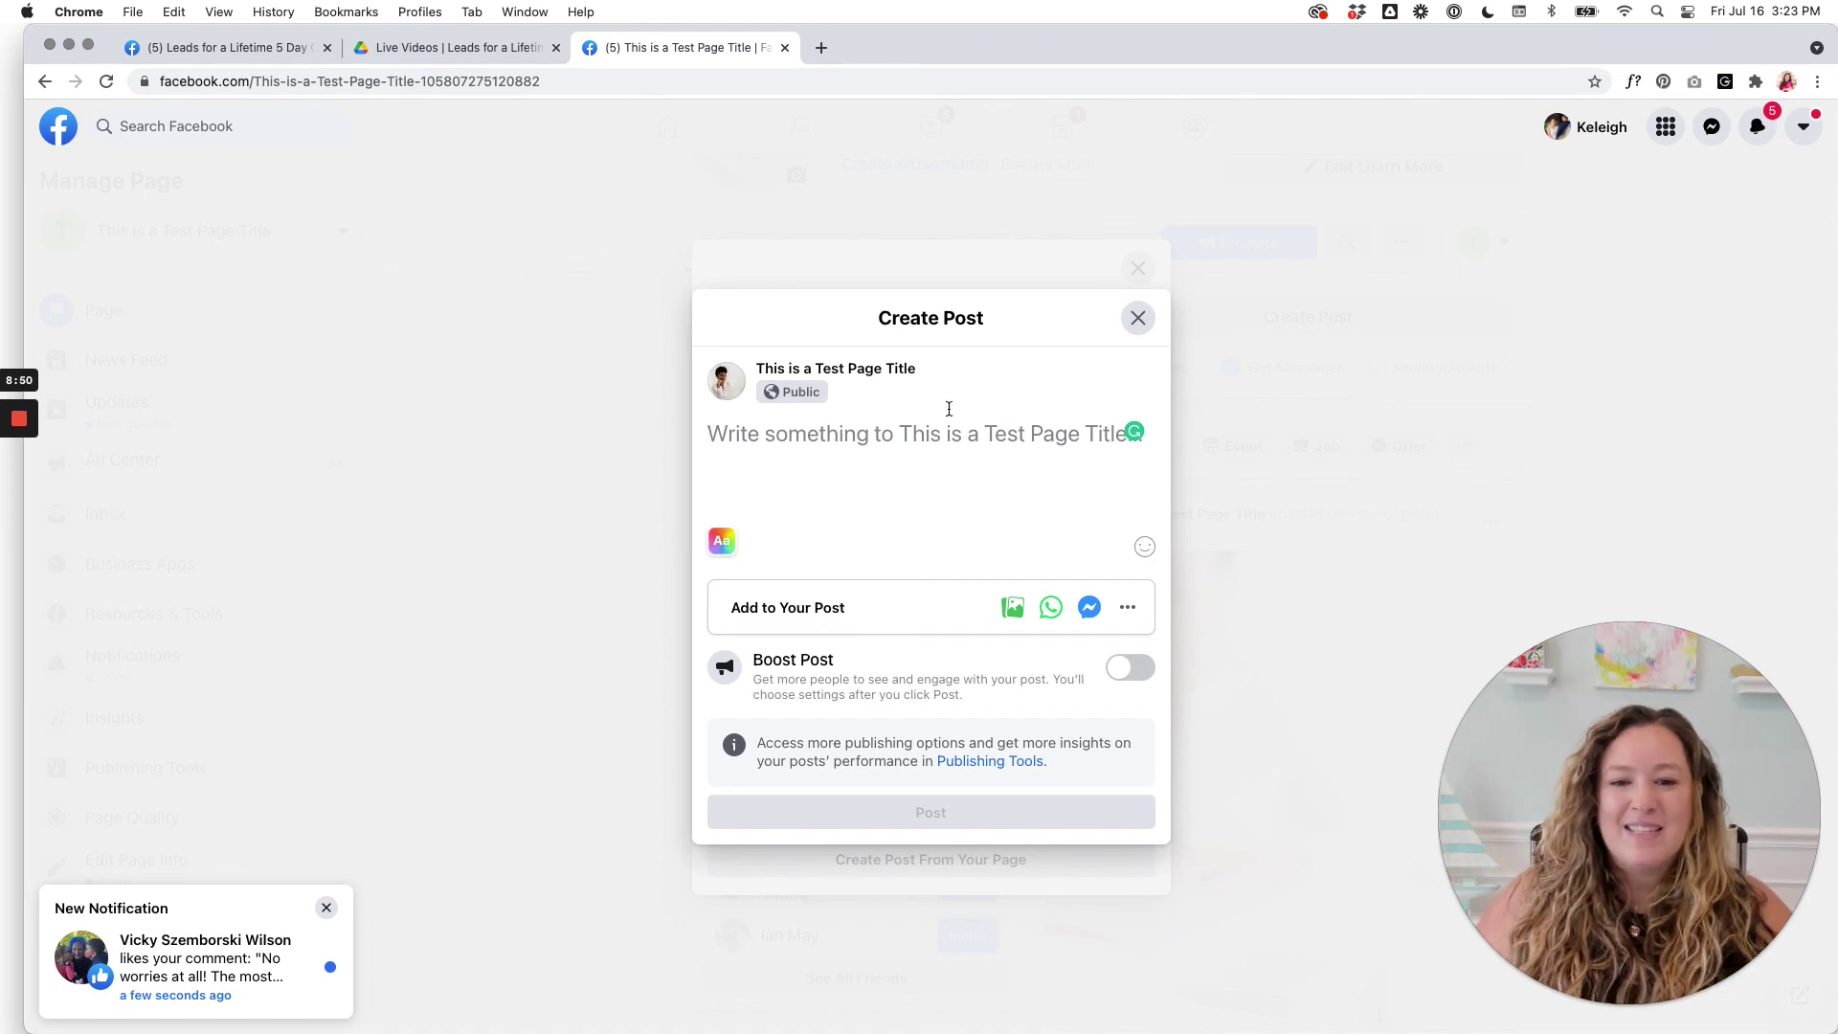
pyautogui.click(1137, 318)
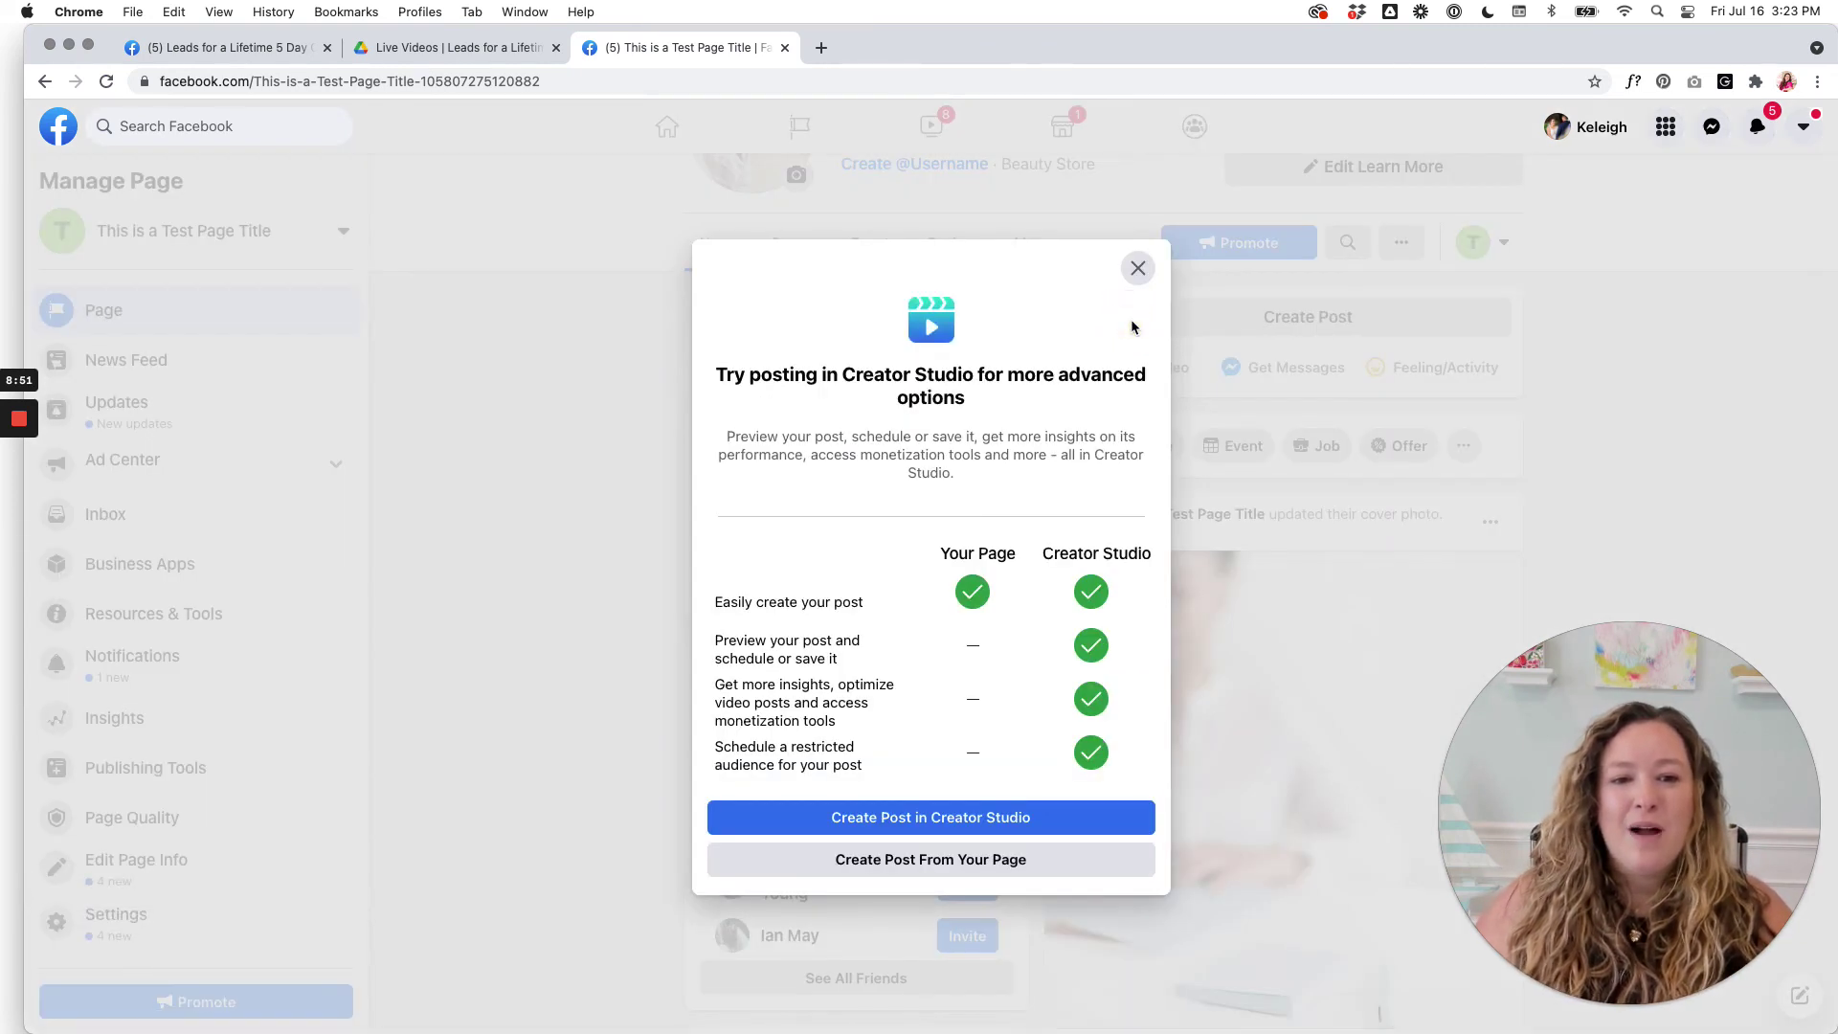
pyautogui.click(1137, 271)
pyautogui.scroll(3, 1711, 393)
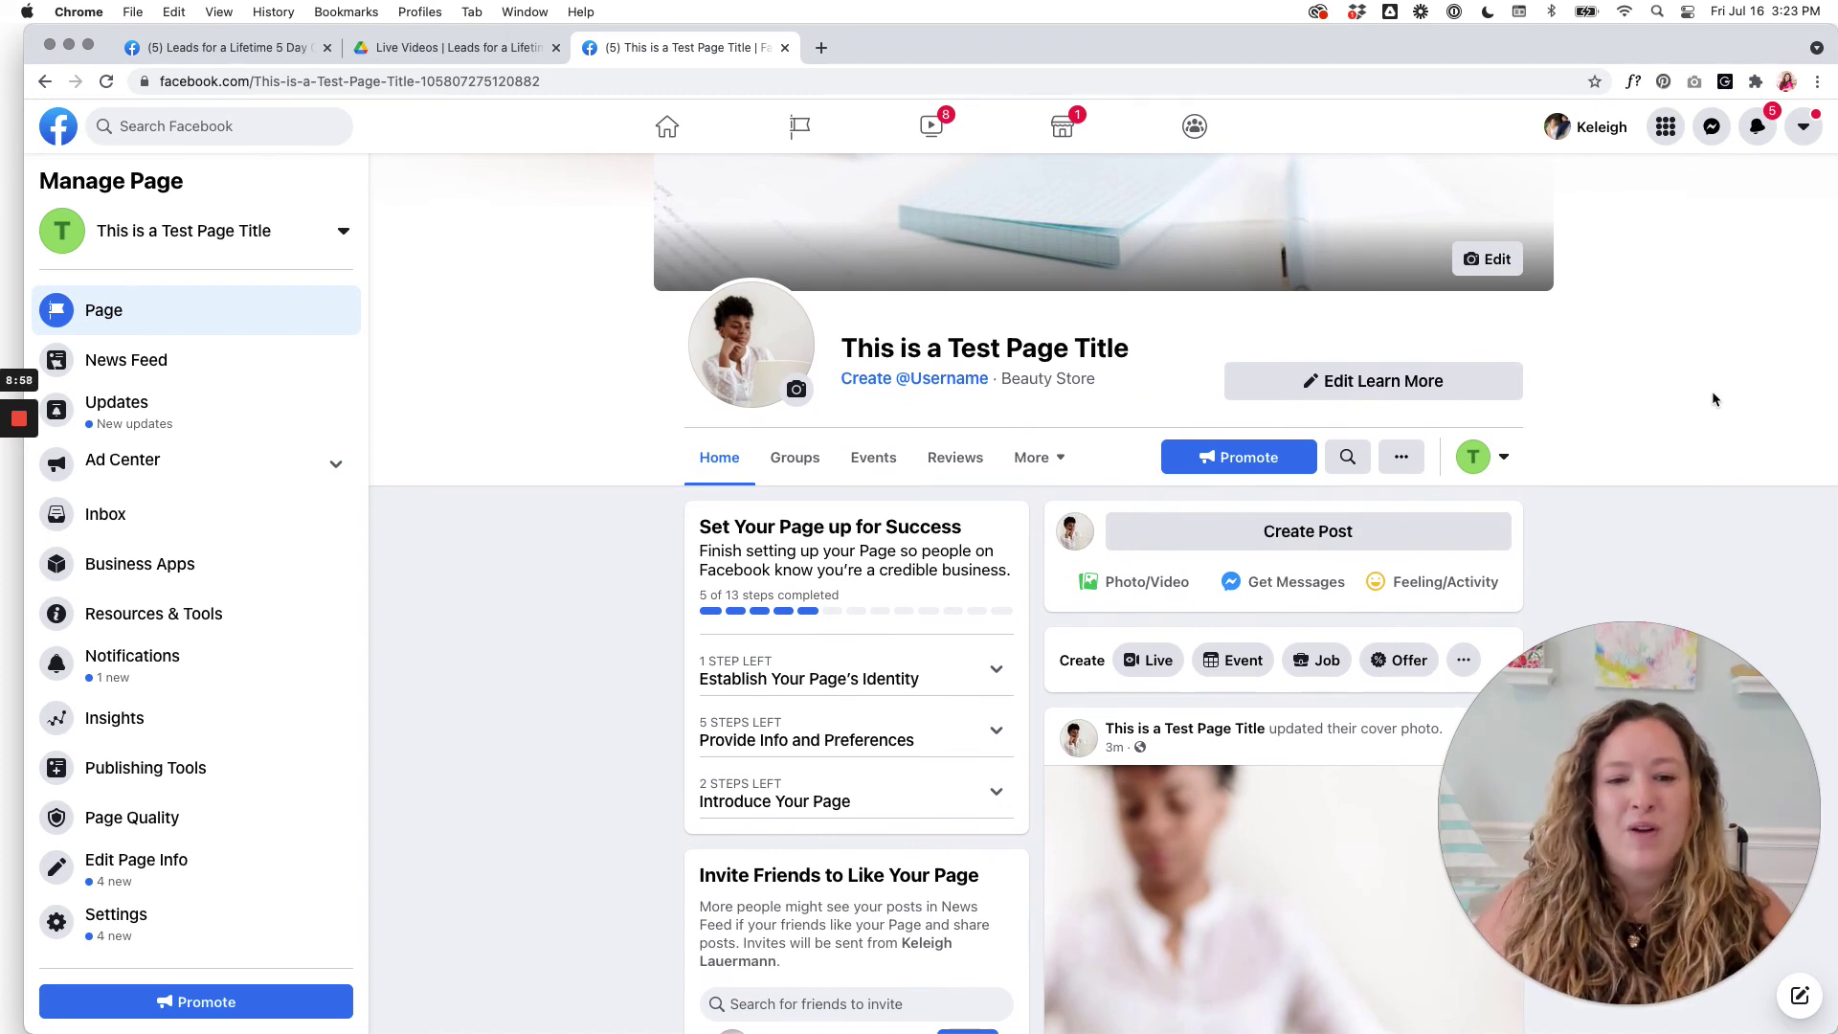
pyautogui.scroll(-3, 1712, 394)
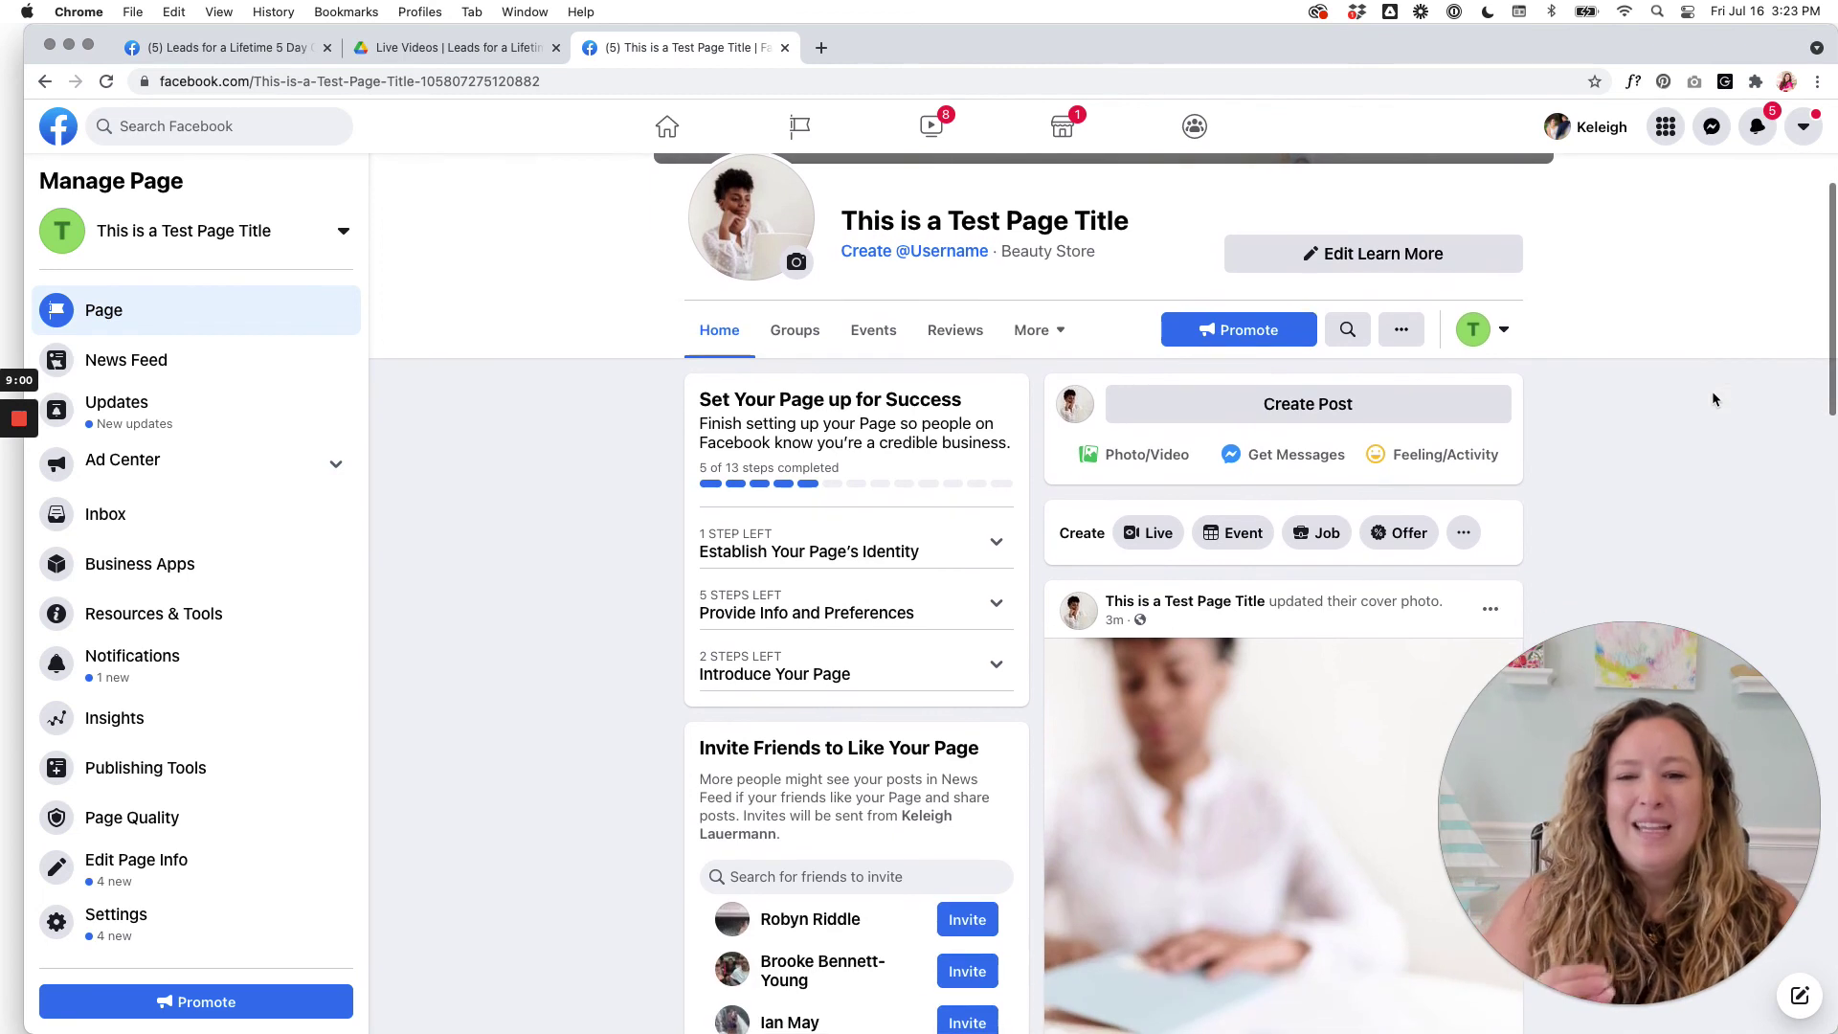